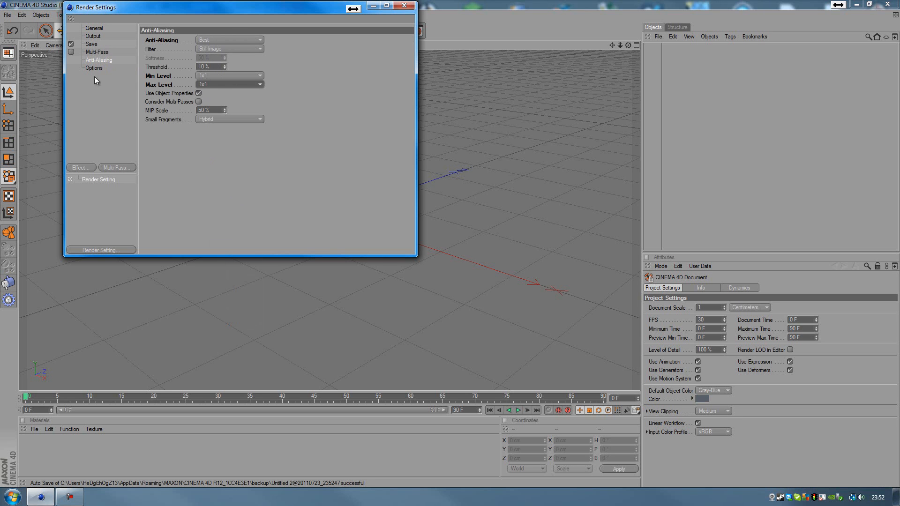
Add the Global Illumination effect to the render settings and set its GI mode to IR + QMC (Still Image)
{"action": "left_click", "coordinate": [82, 167]}
{"action": "left_click", "coordinate": [140, 285]}
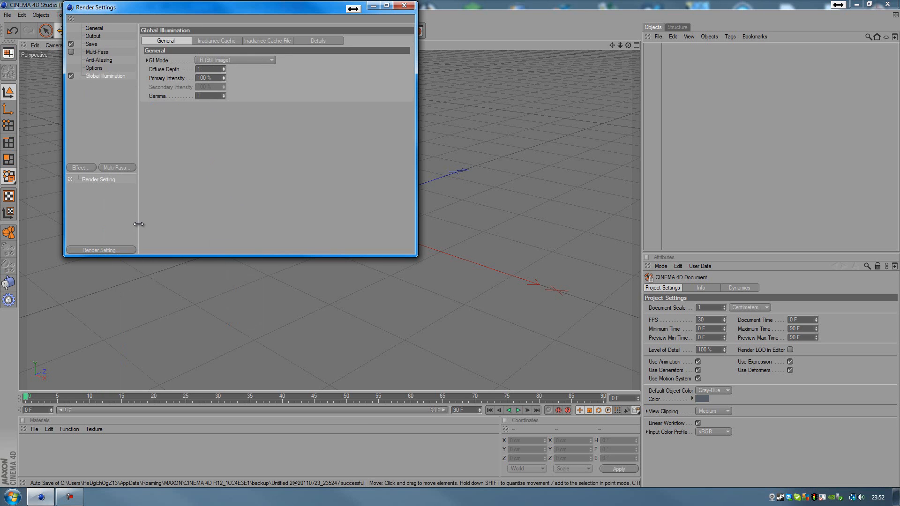
{"action": "left_click", "coordinate": [209, 58]}
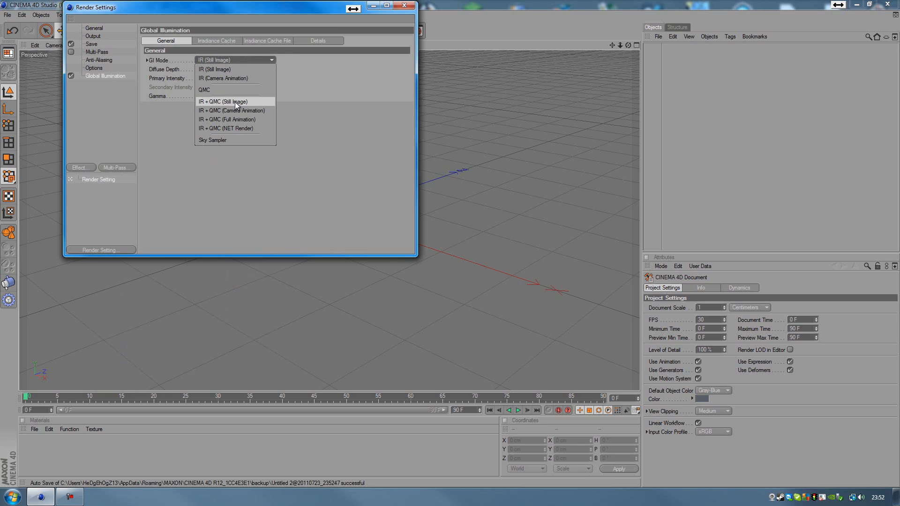
{"action": "left_click", "coordinate": [235, 102]}
Set the irradiance cache's stochastic samples and record density to Low, and close the render settings
{"action": "left_click", "coordinate": [212, 42]}
{"action": "left_click", "coordinate": [221, 69]}
{"action": "left_click", "coordinate": [221, 67]}
{"action": "left_click", "coordinate": [220, 60]}
{"action": "left_click", "coordinate": [226, 87]}
{"action": "left_click", "coordinate": [217, 68]}
{"action": "left_click", "coordinate": [223, 95]}
{"action": "left_click", "coordinate": [404, 5]}
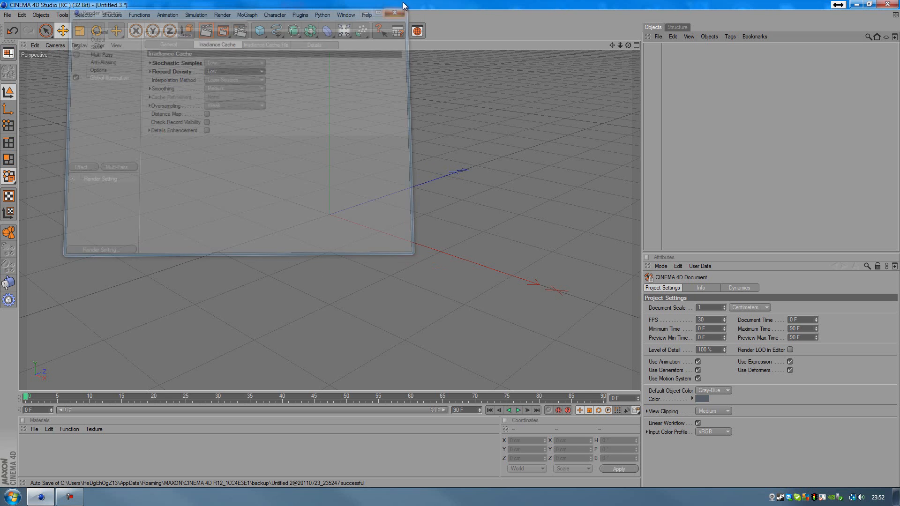
Add a disc and a sphere primitive to the scene
{"action": "scroll", "coordinate": [359, 171], "scroll_direction": "down", "scroll_amount": 3}
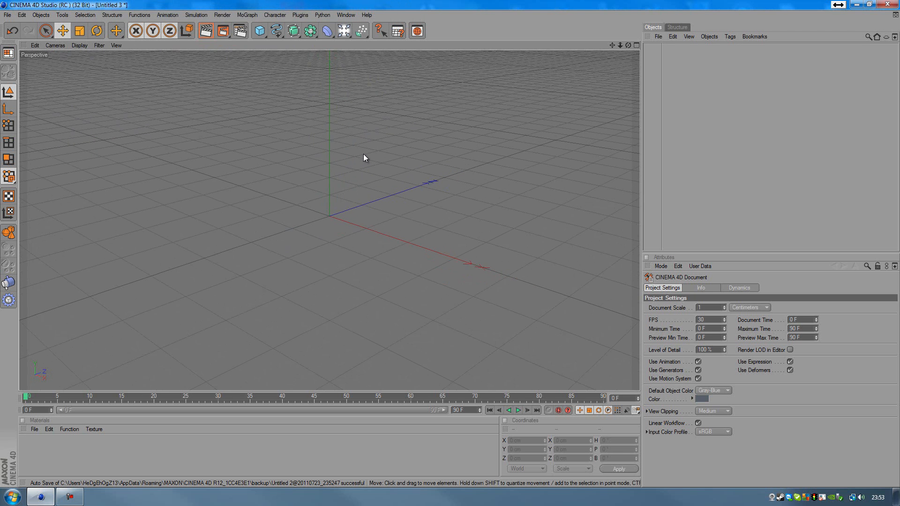
{"action": "left_click", "coordinate": [260, 31]}
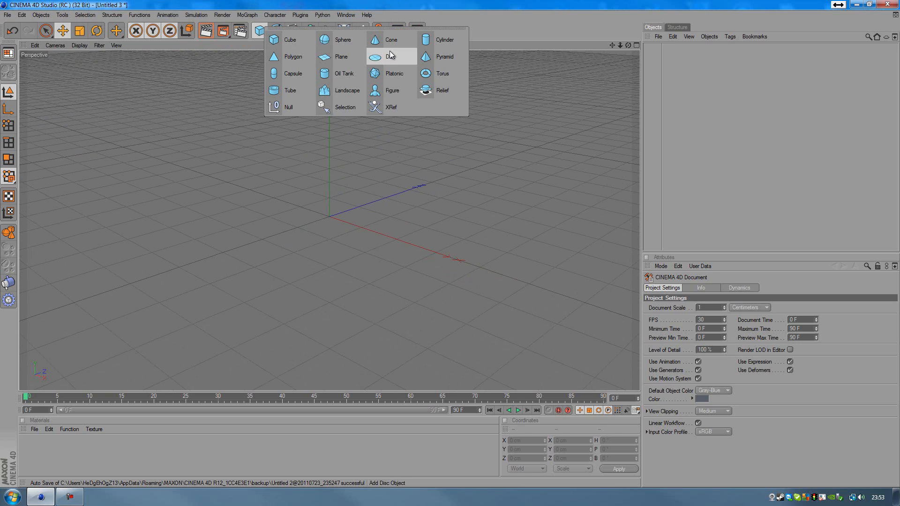
{"action": "left_click", "coordinate": [394, 56]}
{"action": "left_click", "coordinate": [261, 31]}
{"action": "left_click", "coordinate": [341, 37]}
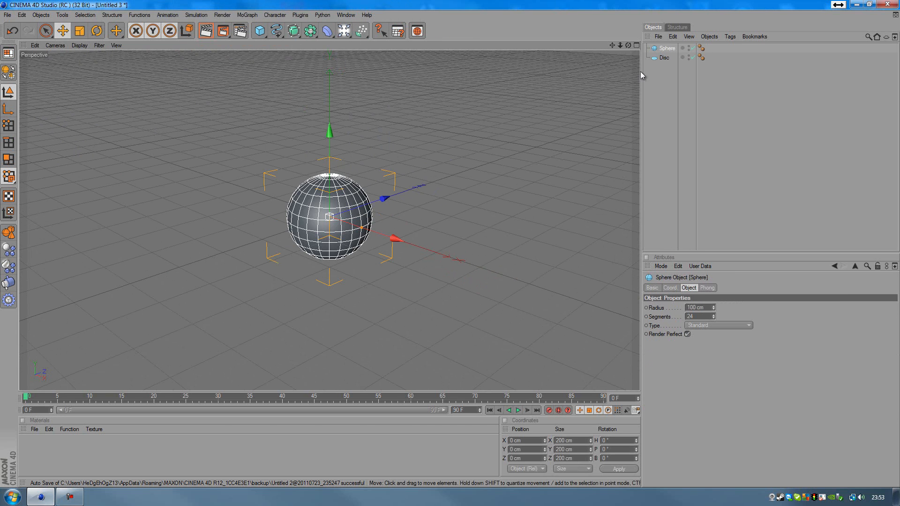
Rename the disc as Floor and set its outer radius to 2500 cm
{"action": "double_click", "coordinate": [666, 58]}
{"action": "type", "text": "Floor"}
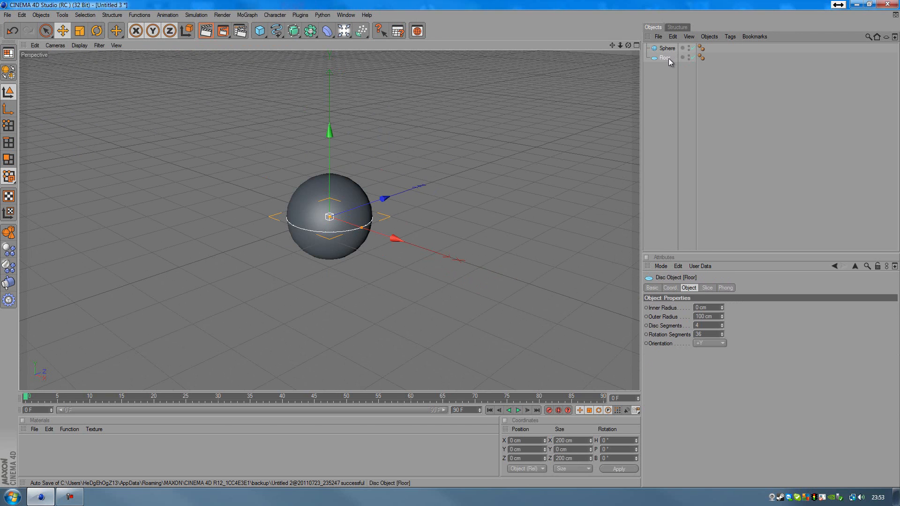
{"action": "key", "text": "Return"}
{"action": "left_click", "coordinate": [705, 317]}
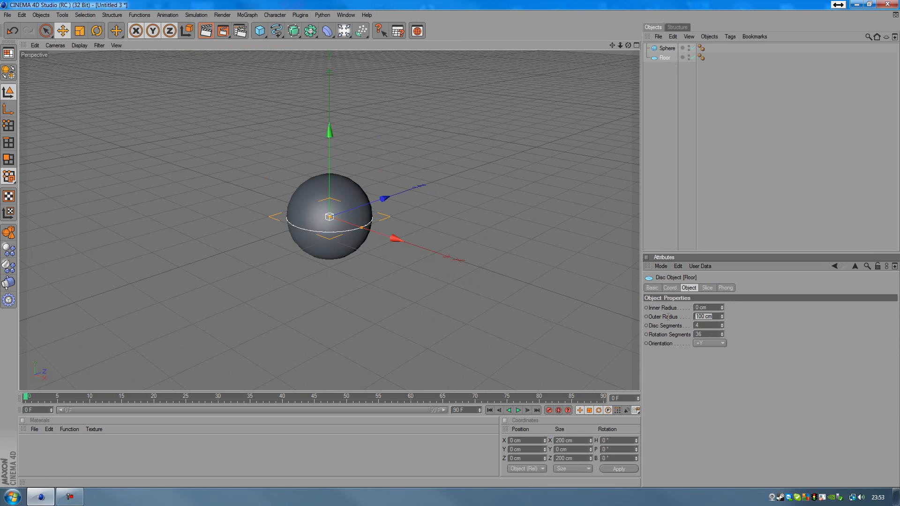
{"action": "type", "text": "2500"}
{"action": "key", "text": "Return"}
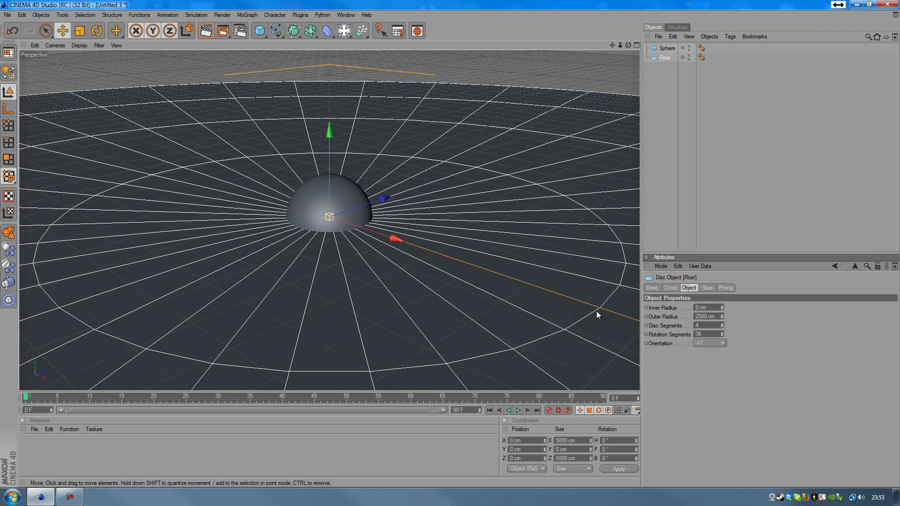
Set the sphere's radius to 2500 cm
{"action": "left_click", "coordinate": [667, 48]}
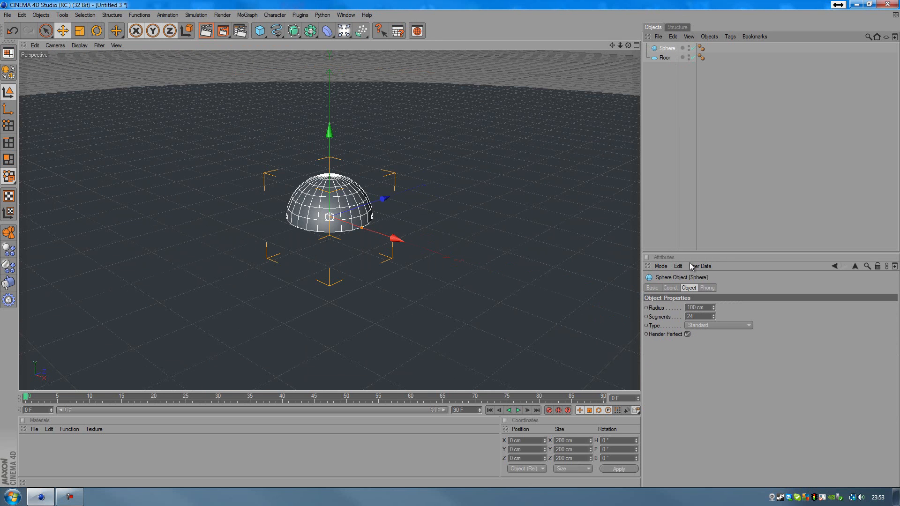
{"action": "left_click", "coordinate": [706, 308]}
{"action": "type", "text": "250"}
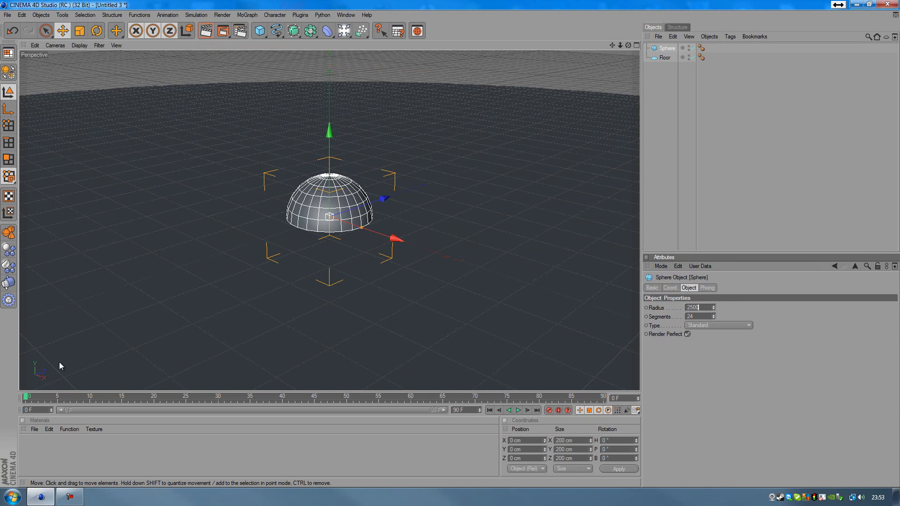
{"action": "type", "text": "0"}
{"action": "key", "text": "Return"}
Create a new material and name it Floor+Walls
{"action": "double_click", "coordinate": [49, 457]}
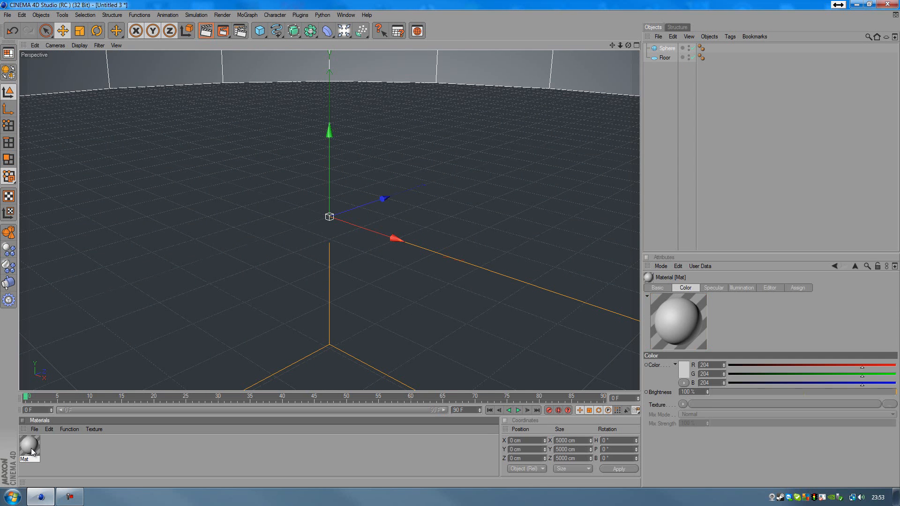
{"action": "double_click", "coordinate": [31, 448]}
{"action": "type", "text": "F"}
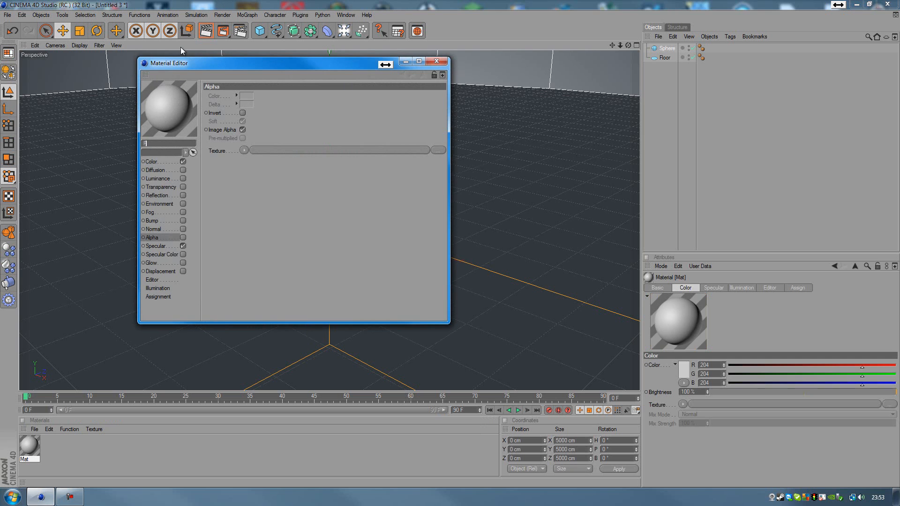
{"action": "type", "text": "loor+Wakk"}
{"action": "key", "text": "BackSpace"}
{"action": "key", "text": "BackSpace"}
{"action": "type", "text": "ls"}
{"action": "type", "text": "l"}
Turn off the Floor+Walls material's specular channel and set its color to a warm off-white, RGB 255, 243, 236
{"action": "left_click", "coordinate": [183, 246]}
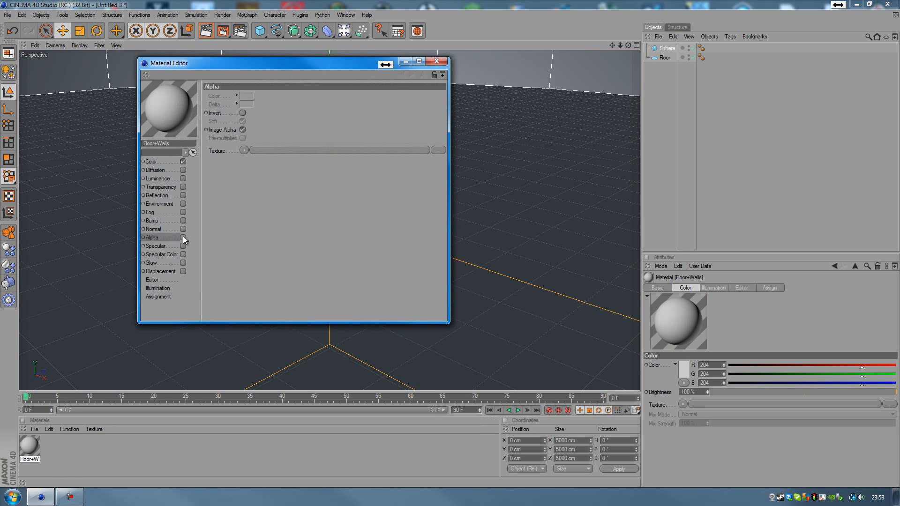
{"action": "left_click", "coordinate": [165, 163]}
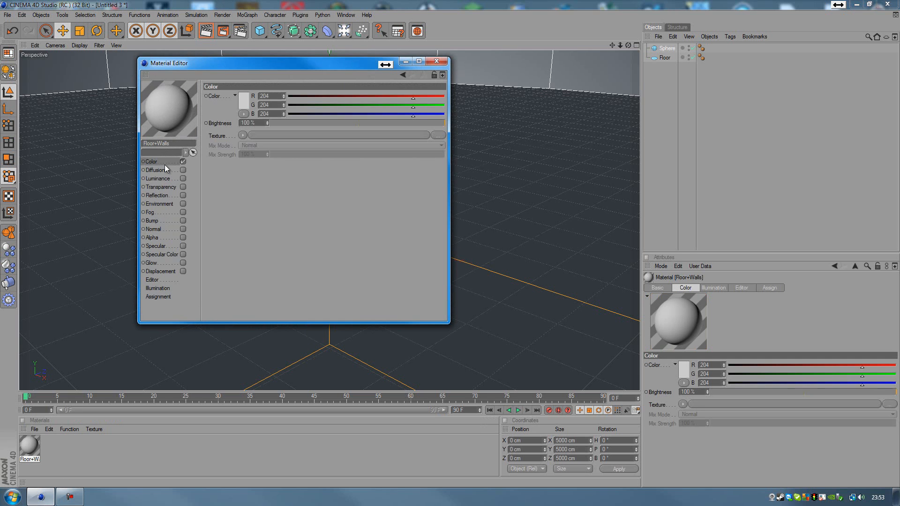
{"action": "left_click", "coordinate": [247, 102]}
{"action": "left_click", "coordinate": [230, 65]}
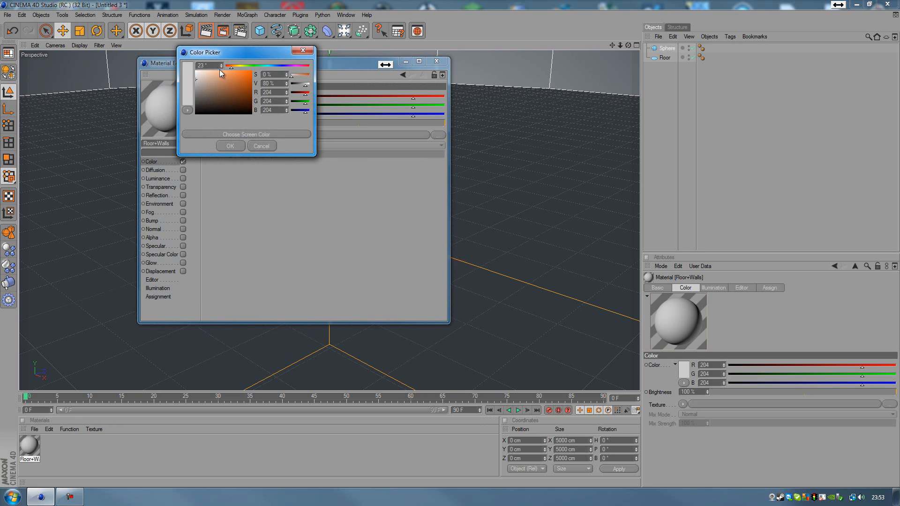
{"action": "left_click", "coordinate": [200, 71]}
{"action": "left_click", "coordinate": [231, 146]}
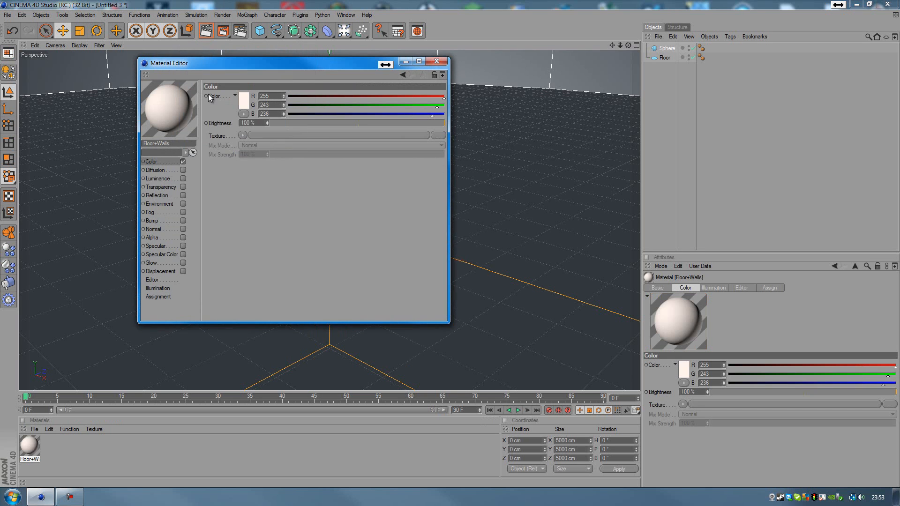
{"action": "left_click", "coordinate": [243, 101]}
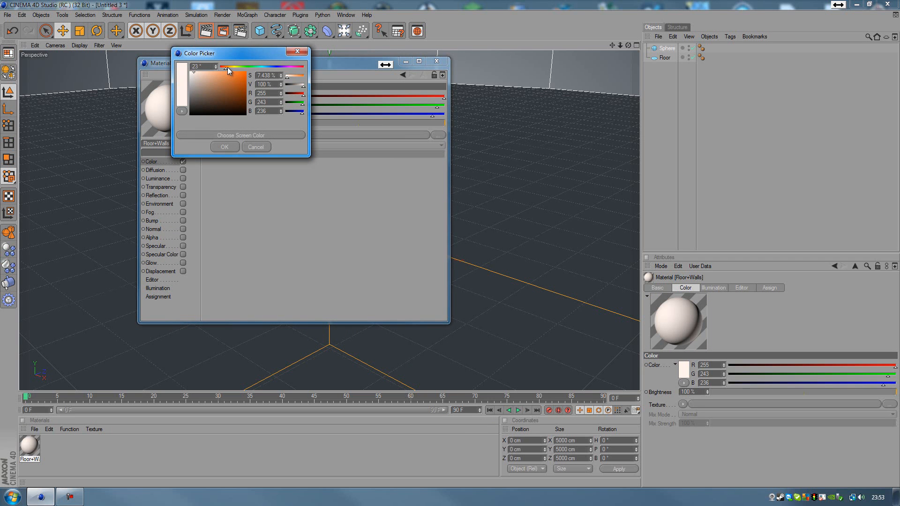
{"action": "left_click", "coordinate": [194, 72]}
{"action": "left_click_drag", "start_coordinate": [194, 74], "coordinate": [194, 68]}
{"action": "left_click", "coordinate": [223, 146]}
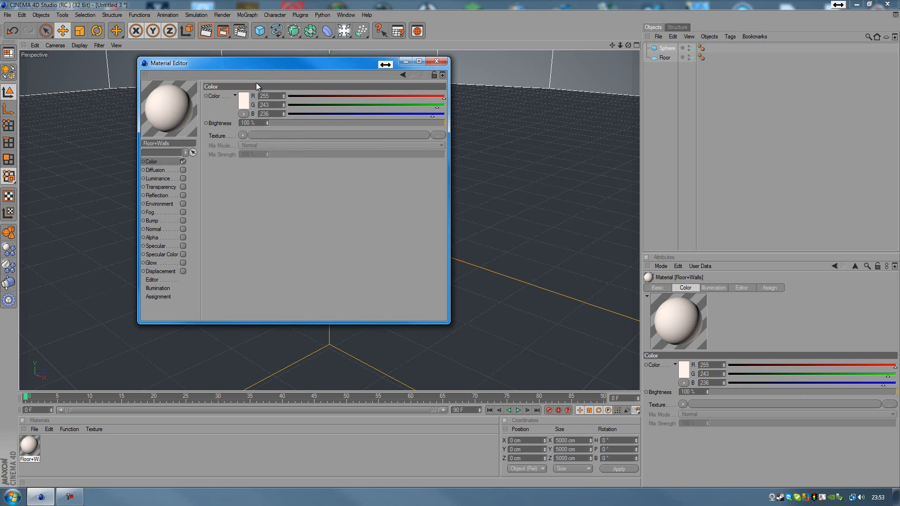
Enable the material's alpha channel with a Gradient texture and set the gradient type to 2D - Circular
{"action": "left_click", "coordinate": [182, 237]}
{"action": "left_click", "coordinate": [243, 150]}
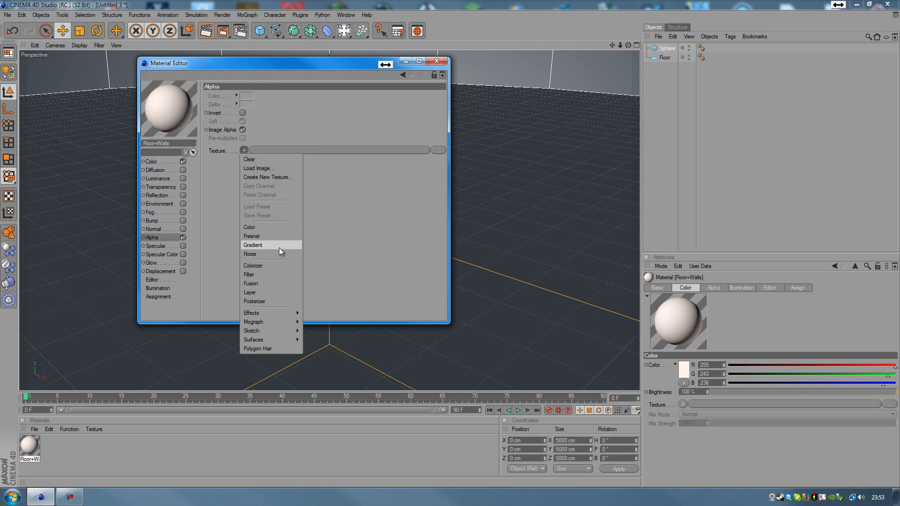
{"action": "left_click", "coordinate": [279, 246]}
{"action": "left_click", "coordinate": [260, 172]}
{"action": "left_click", "coordinate": [255, 176]}
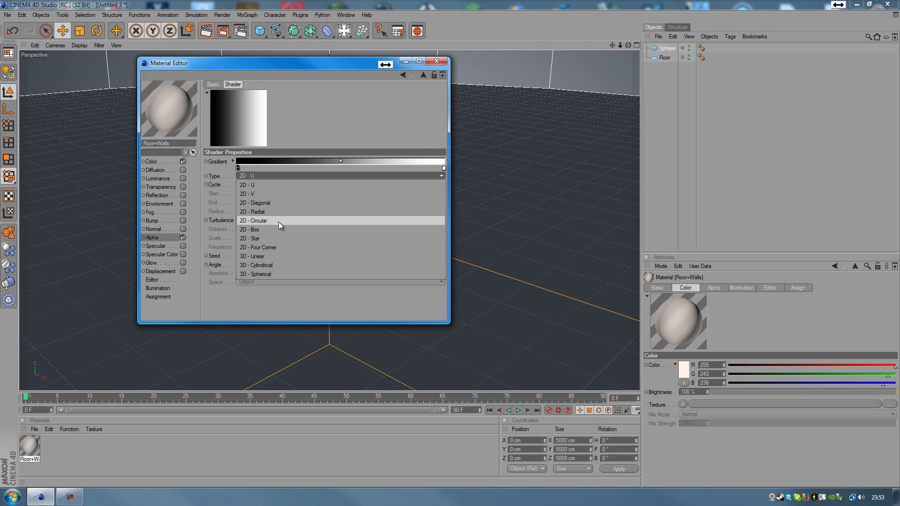
{"action": "left_click", "coordinate": [263, 221]}
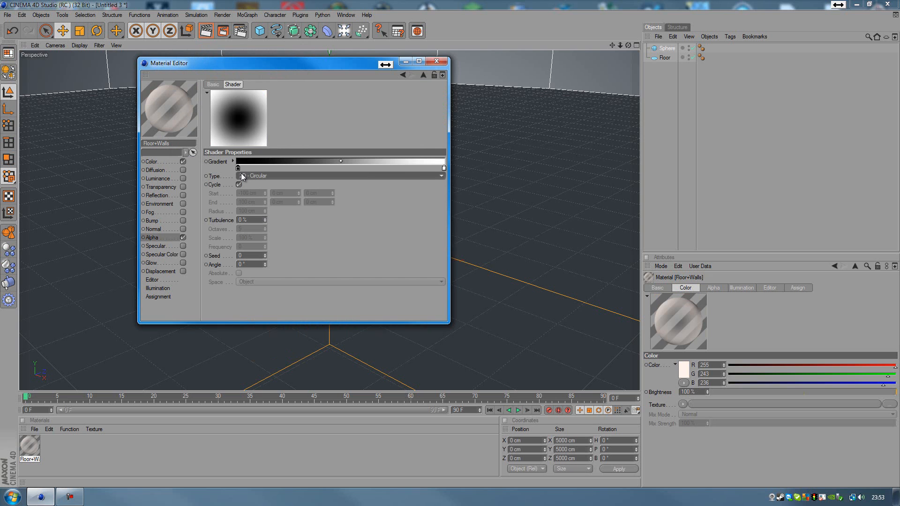
Rearrange the gradient with the white knot at the start and the black knot about two-thirds along, and close the material editor
{"action": "left_click_drag", "start_coordinate": [239, 167], "coordinate": [378, 168]}
{"action": "left_click_drag", "start_coordinate": [444, 167], "coordinate": [237, 169]}
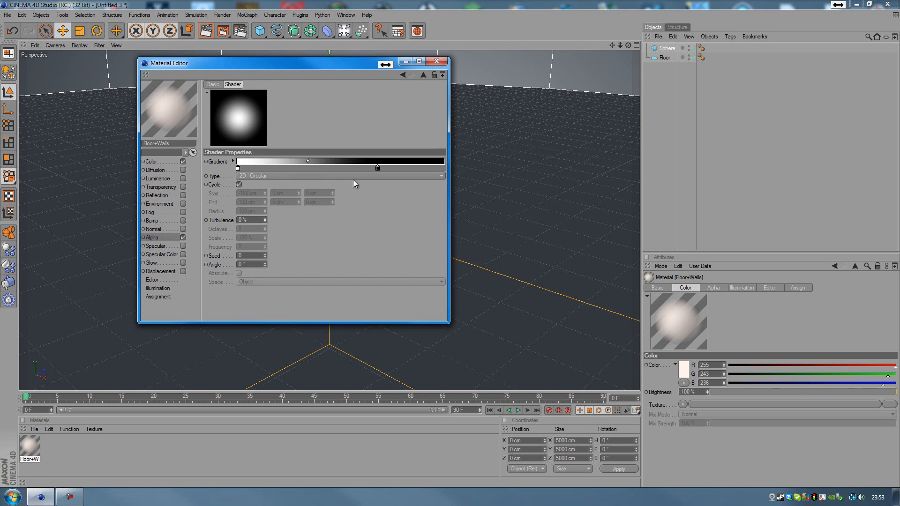
{"action": "left_click", "coordinate": [378, 168]}
{"action": "left_click", "coordinate": [378, 170]}
{"action": "left_click_drag", "start_coordinate": [380, 169], "coordinate": [376, 168]}
{"action": "left_click", "coordinate": [436, 61]}
Apply the Floor+Walls material to the sphere and the floor, and hide the sphere in the viewport
{"action": "left_click_drag", "start_coordinate": [29, 446], "coordinate": [187, 61]}
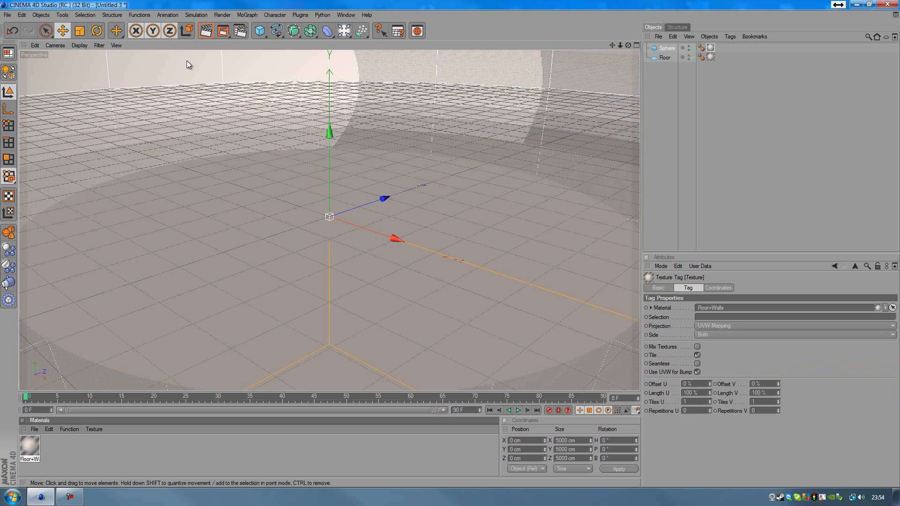
{"action": "left_click", "coordinate": [690, 48]}
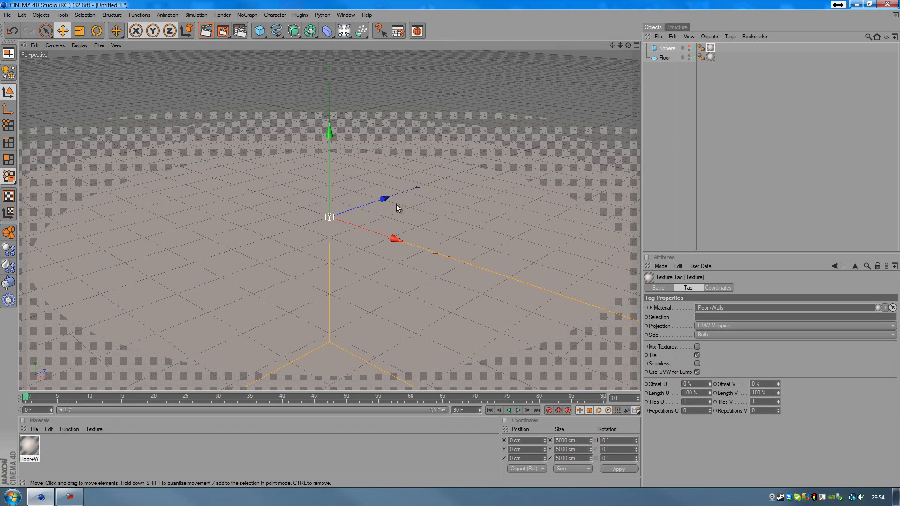
Add a plane and nest it inside a new MoGraph Cloner
{"action": "left_click", "coordinate": [264, 34]}
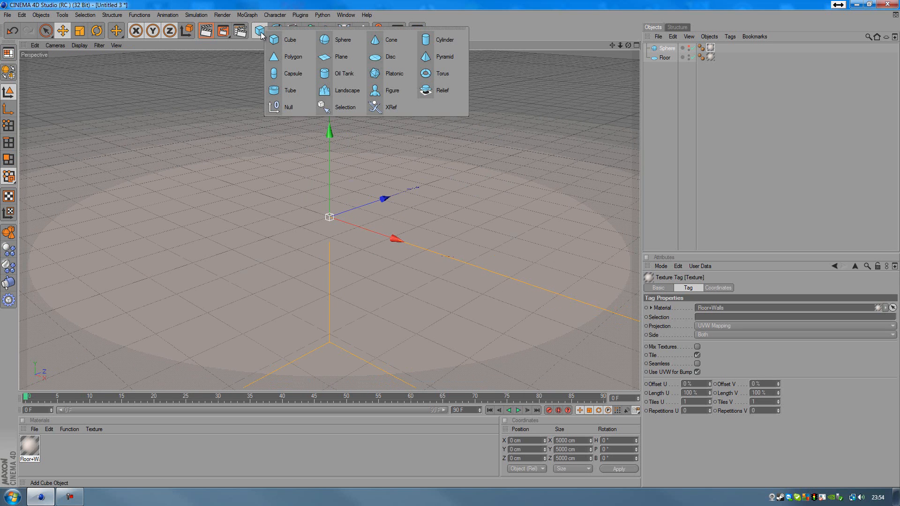
{"action": "left_click", "coordinate": [352, 56]}
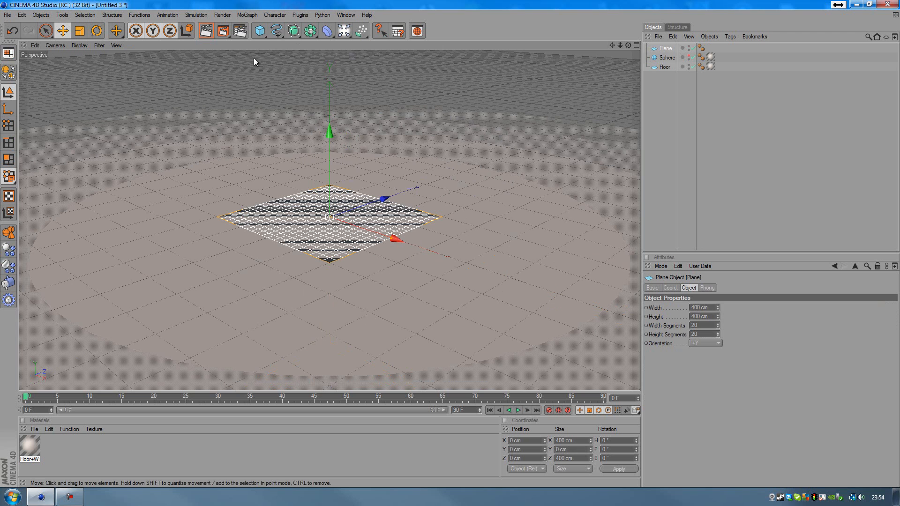
{"action": "left_click", "coordinate": [247, 15]}
{"action": "left_click", "coordinate": [277, 82]}
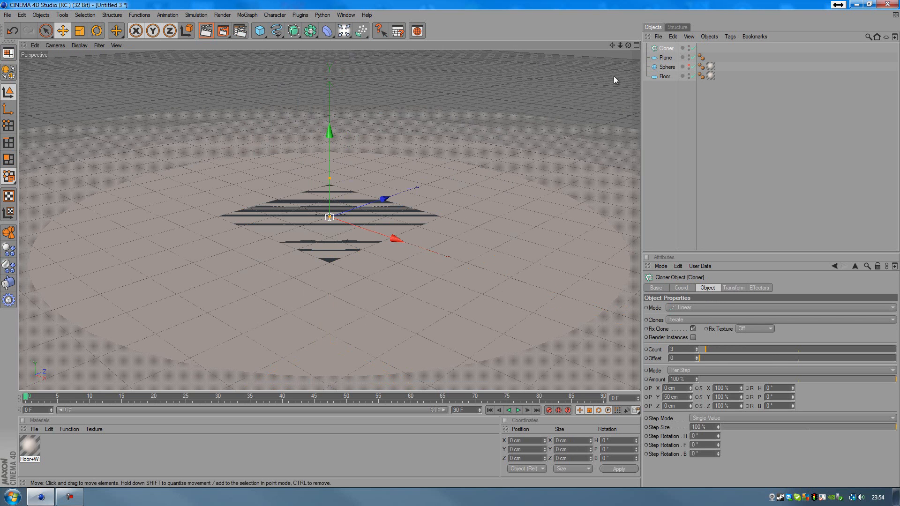
{"action": "left_click", "coordinate": [664, 57]}
{"action": "left_click_drag", "start_coordinate": [655, 61], "coordinate": [664, 48]}
Rename the cloner as Lights
{"action": "left_click", "coordinate": [664, 47]}
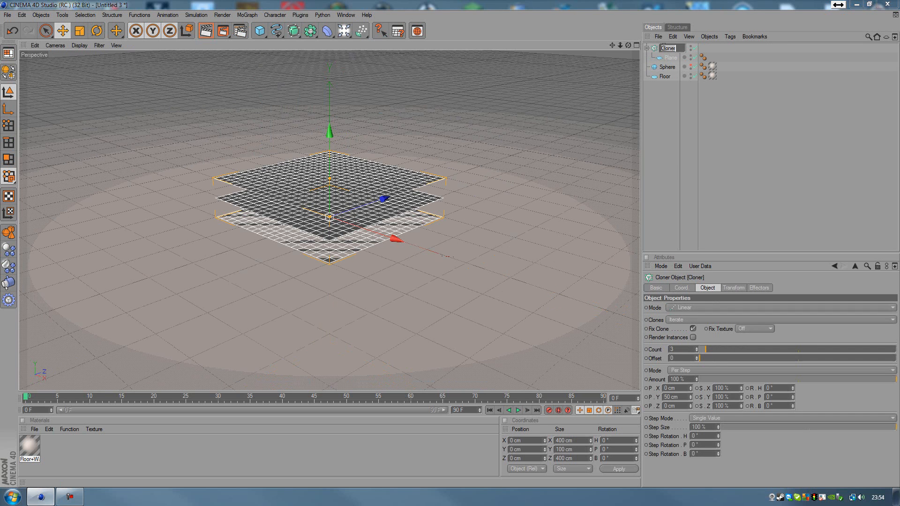
{"action": "type", "text": "Lights"}
{"action": "key", "text": "Return"}
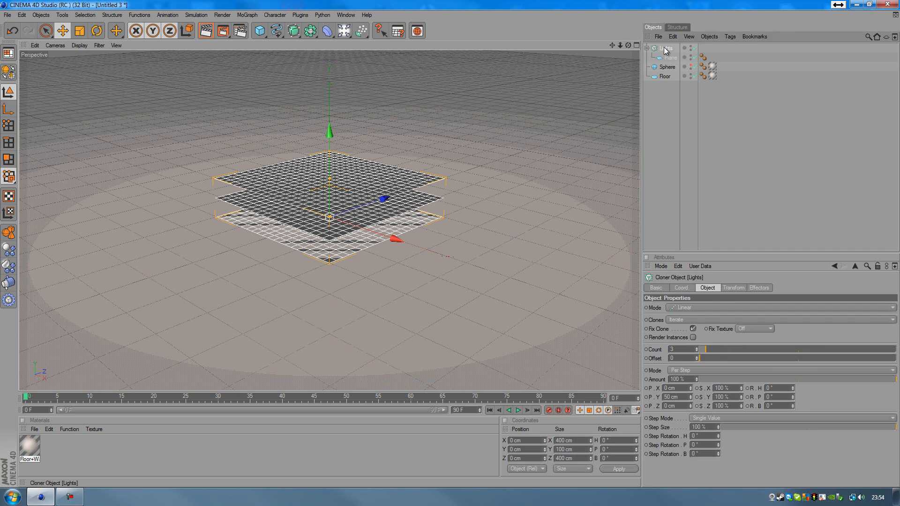
Switch the Lights cloner to Grid Array mode with a count of 4, 1 and 4
{"action": "left_click", "coordinate": [699, 311]}
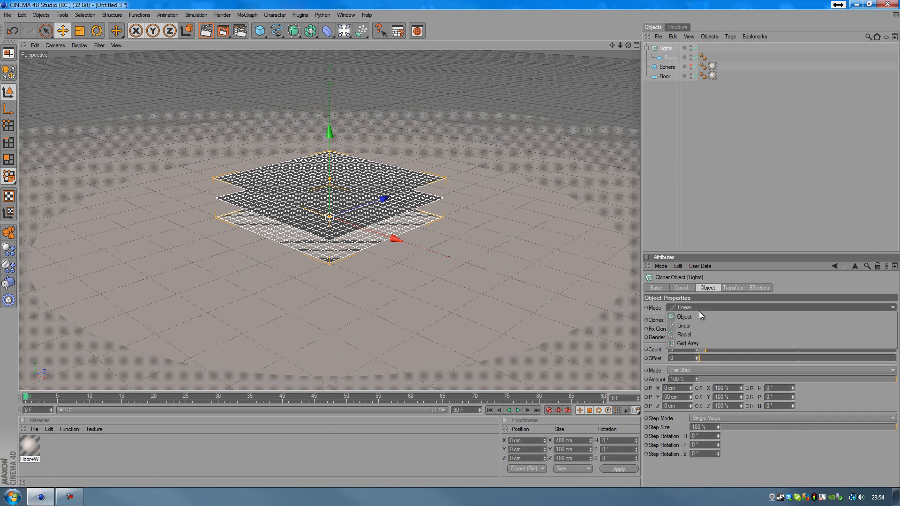
{"action": "left_click", "coordinate": [689, 343]}
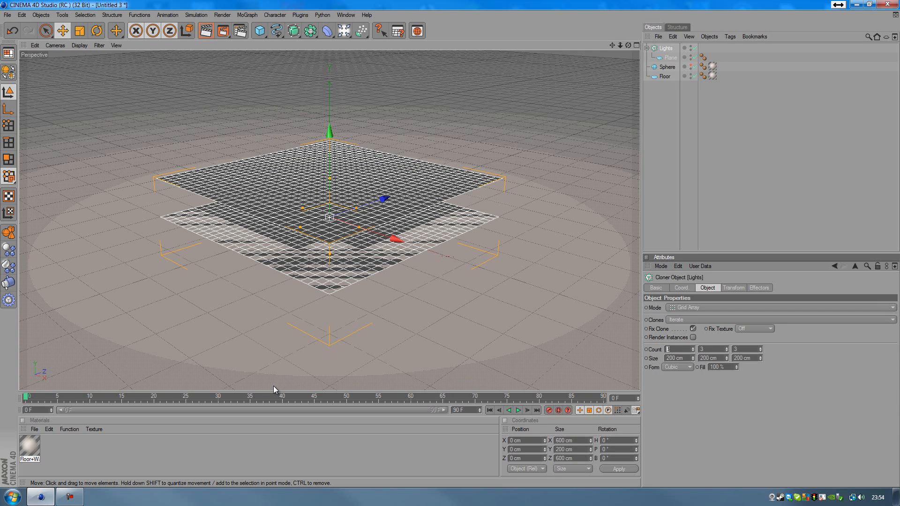
{"action": "key", "text": "Tab"}
{"action": "type", "text": "1"}
{"action": "key", "text": "Tab"}
{"action": "type", "text": "4"}
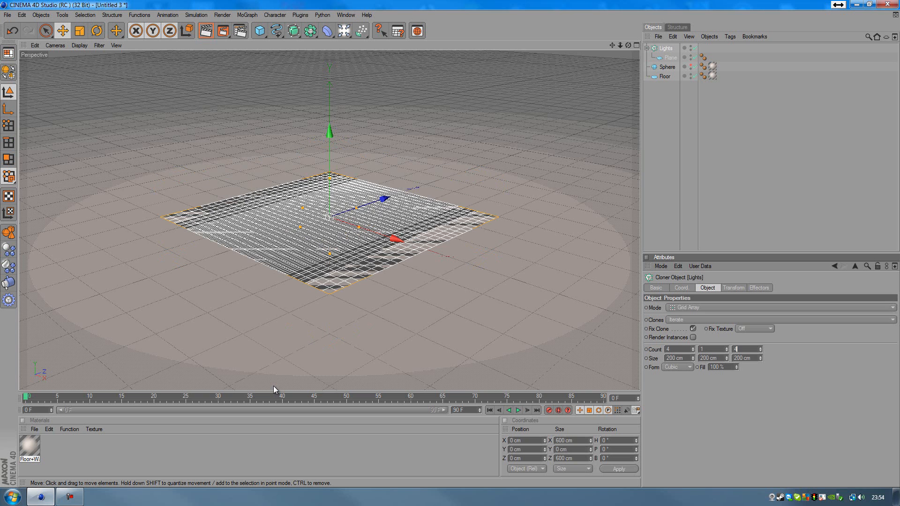
{"action": "key", "text": "Return"}
Set the Lights grid size to 1500 cm, 0 cm and 1500 cm
{"action": "double_click", "coordinate": [686, 359]}
{"action": "type", "text": "1500"}
{"action": "key", "text": "Tab"}
{"action": "type", "text": "0"}
{"action": "key", "text": "Tab"}
{"action": "type", "text": "1500"}
{"action": "key", "text": "Return"}
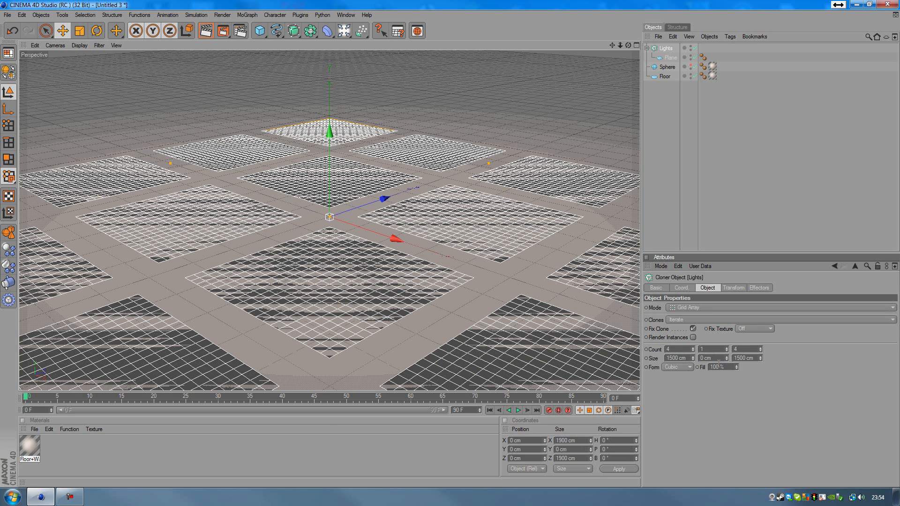
{"action": "left_click_drag", "start_coordinate": [628, 45], "coordinate": [449, 244]}
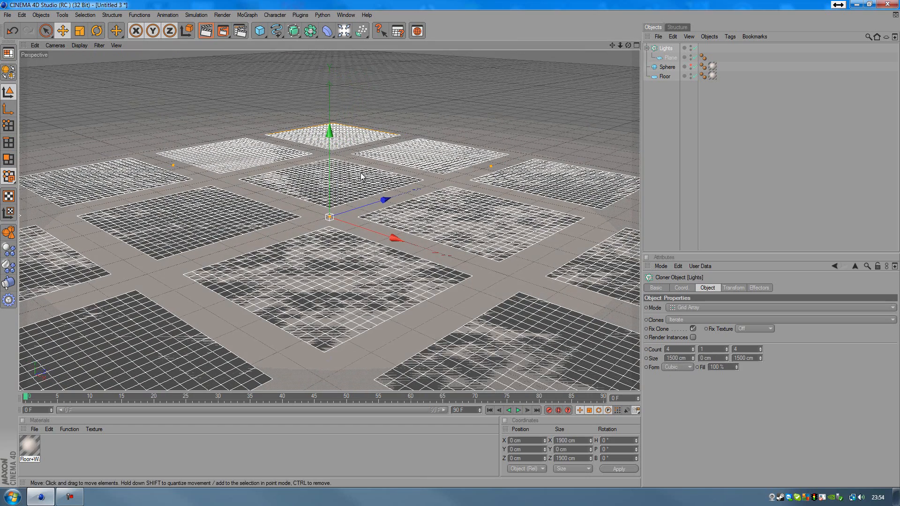
{"action": "left_click_drag", "start_coordinate": [726, 349], "coordinate": [751, 375]}
{"action": "key", "text": "ctrl+z"}
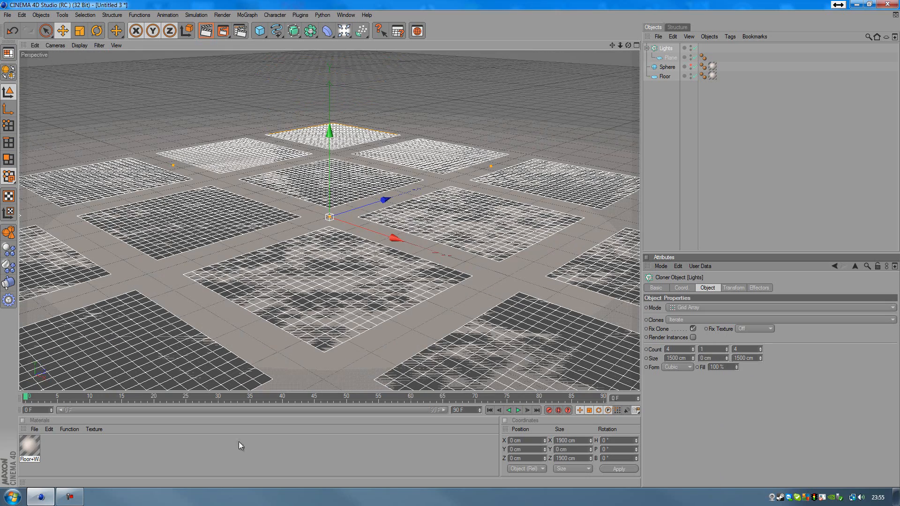
Create a new material and name it Lights
{"action": "left_click", "coordinate": [179, 466]}
{"action": "double_click", "coordinate": [180, 463]}
{"action": "double_click", "coordinate": [33, 449]}
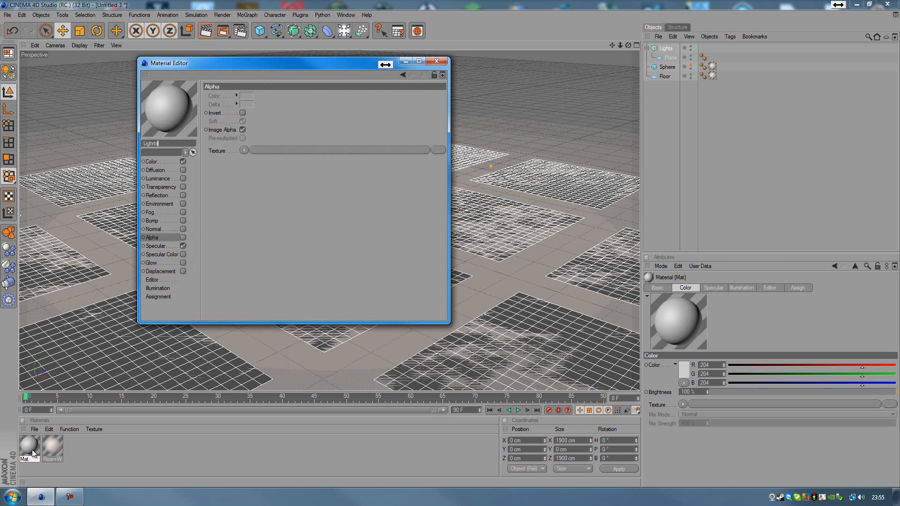
{"action": "type", "text": "Lights"}
{"action": "key", "text": "Return"}
Set the Lights material's color to RGB 255, 255, 255, with luminance enabled and specular disabled
{"action": "left_click", "coordinate": [156, 163]}
{"action": "left_click_drag", "start_coordinate": [413, 97], "coordinate": [458, 116]}
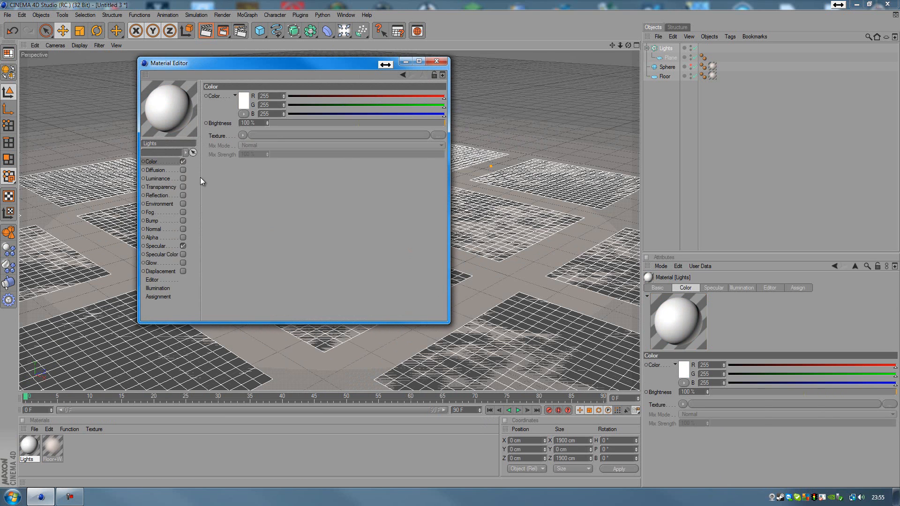
{"action": "left_click", "coordinate": [182, 179]}
{"action": "left_click", "coordinate": [179, 246]}
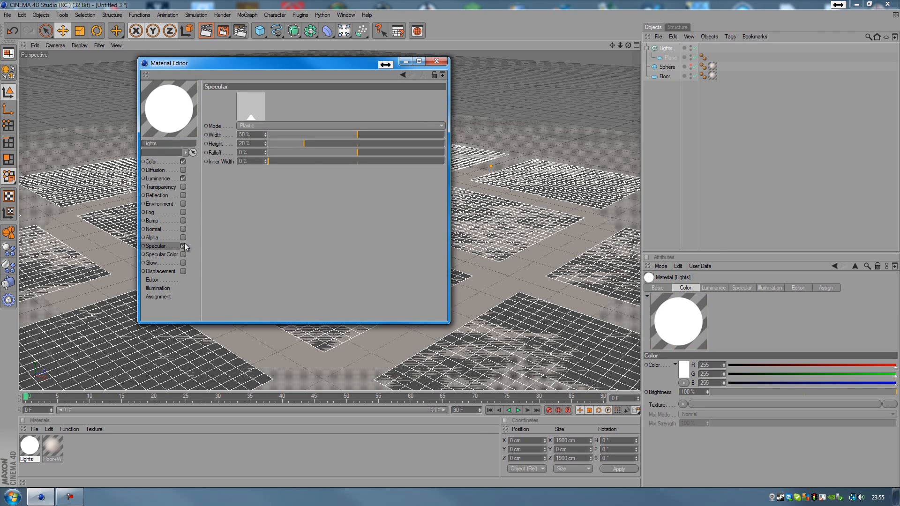
{"action": "left_click", "coordinate": [183, 246]}
Set the Lights material's luminance brightness to 150% and assign the material to the Lights cloner
{"action": "left_click", "coordinate": [159, 180]}
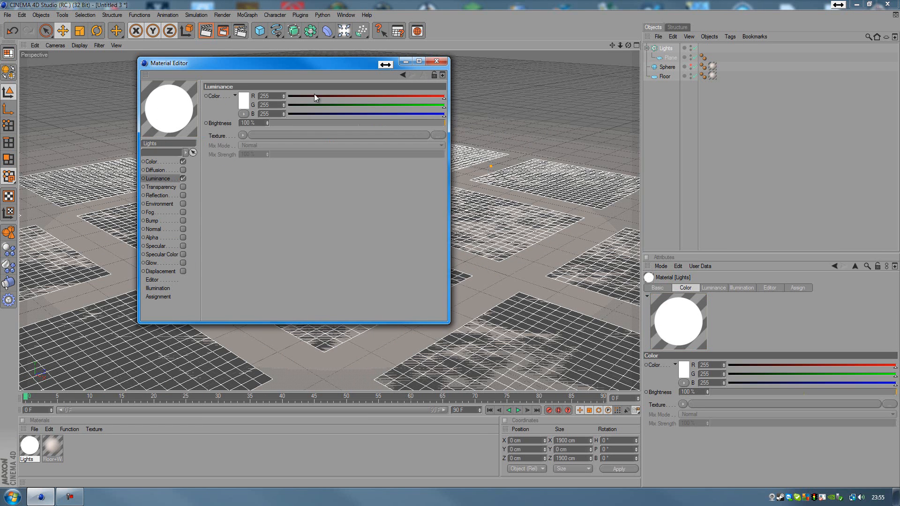
{"action": "double_click", "coordinate": [249, 123]}
{"action": "type", "text": "150"}
{"action": "key", "text": "Return"}
{"action": "left_click", "coordinate": [436, 61]}
{"action": "left_click_drag", "start_coordinate": [398, 243], "coordinate": [666, 48]}
Raise the Lights cloner straight up along Y to about 880 cm above the floor
{"action": "scroll", "coordinate": [457, 232], "scroll_direction": "down", "scroll_amount": 8}
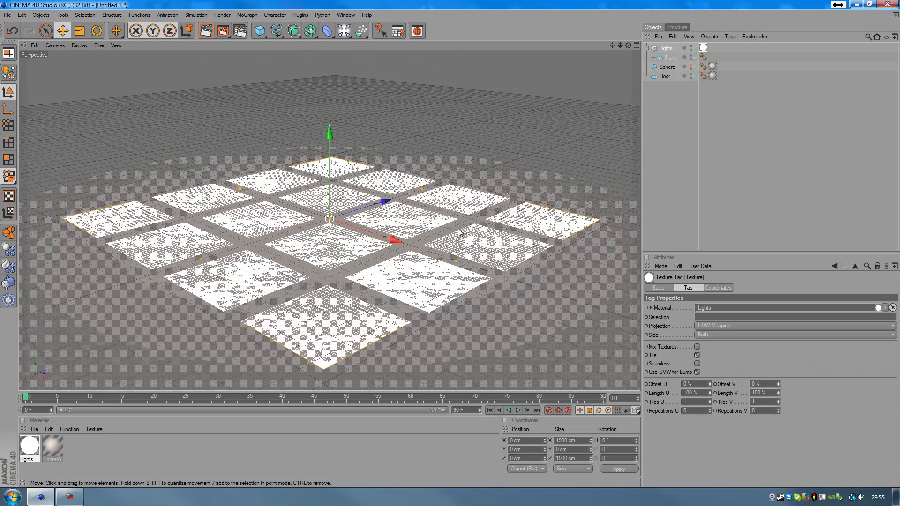
{"action": "left_click_drag", "start_coordinate": [334, 127], "coordinate": [333, 41]}
{"action": "key", "text": "ctrl+z"}
{"action": "key", "text": "ctrl+y"}
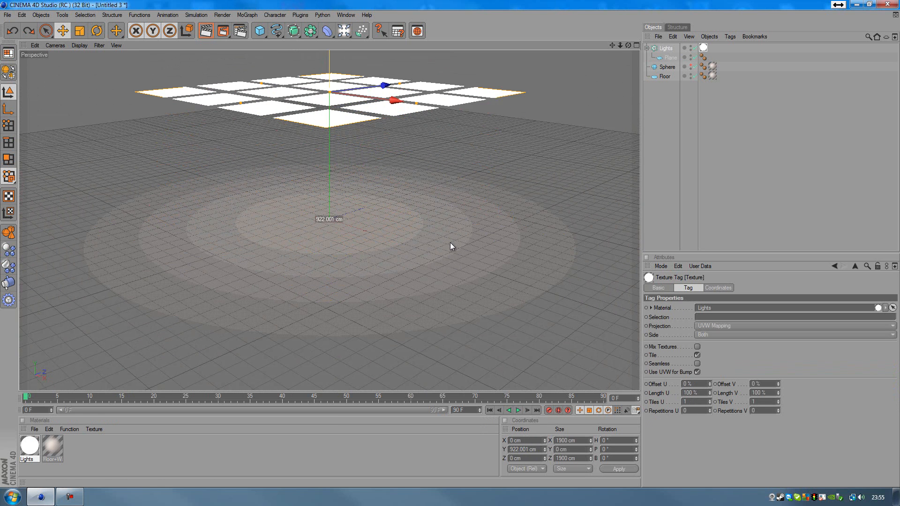
Tilt the Lights cloner by setting its pitch rotation to 20° and keeping its bank rotation at 0°
{"action": "left_click", "coordinate": [666, 49]}
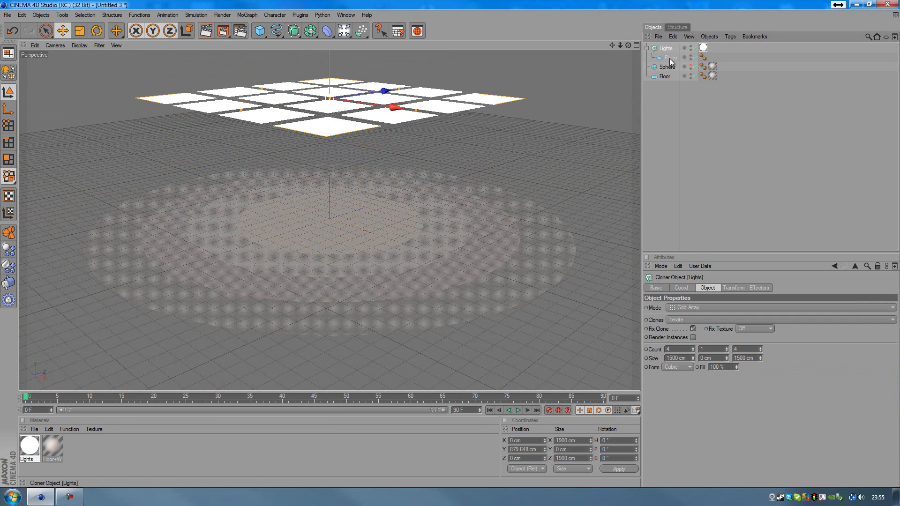
{"action": "left_click", "coordinate": [683, 290]}
{"action": "left_click", "coordinate": [682, 291]}
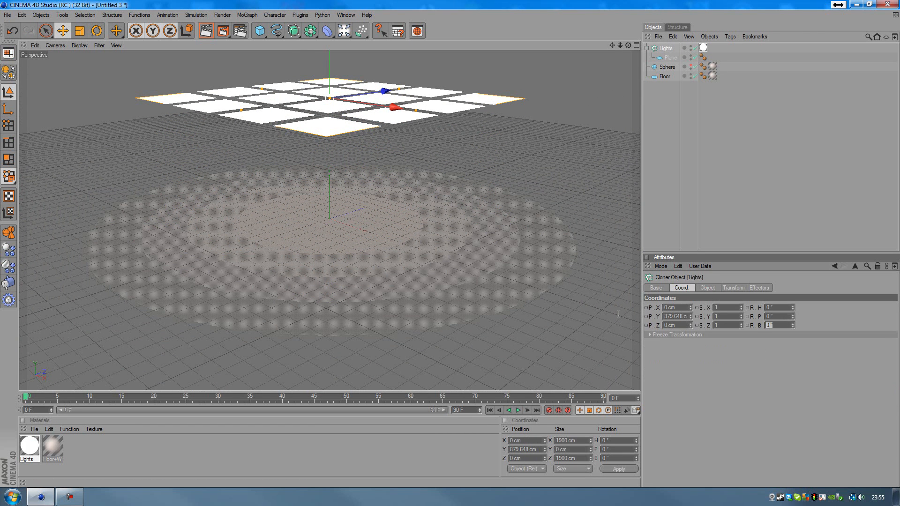
{"action": "type", "text": "20"}
{"action": "key", "text": "Return"}
{"action": "double_click", "coordinate": [782, 317]}
{"action": "type", "text": "20"}
{"action": "key", "text": "Return"}
{"action": "double_click", "coordinate": [778, 326]}
{"action": "type", "text": "0"}
{"action": "key", "text": "Return"}
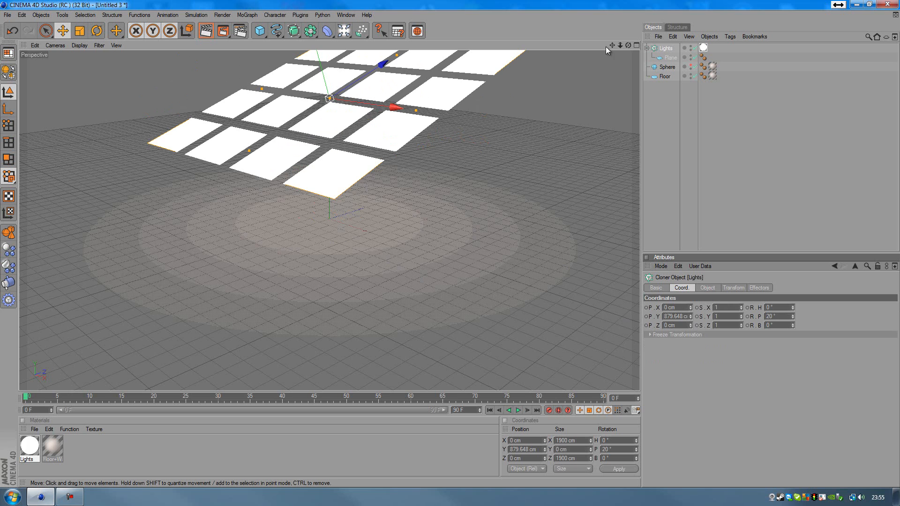
Move the Lights cloner back and up to about Y 1039 cm and Z -356 cm
{"action": "mouse_move", "coordinate": [452, 243]}
{"action": "left_mouse_down", "text": "alt"}
{"action": "mouse_move", "coordinate": [422, 245]}
{"action": "mouse_move", "coordinate": [443, 246]}
{"action": "left_mouse_up", "text": "alt"}
{"action": "left_click_drag", "start_coordinate": [414, 85], "coordinate": [378, 96]}
{"action": "left_click_drag", "start_coordinate": [284, 88], "coordinate": [272, 55]}
Add a MoGraph MoText object and set its text to HeDgEhOgZ13
{"action": "scroll", "coordinate": [287, 215], "scroll_direction": "up", "scroll_amount": 8}
{"action": "left_click_drag", "start_coordinate": [629, 45], "coordinate": [620, 64]}
{"action": "left_click_drag", "start_coordinate": [450, 244], "coordinate": [614, 45]}
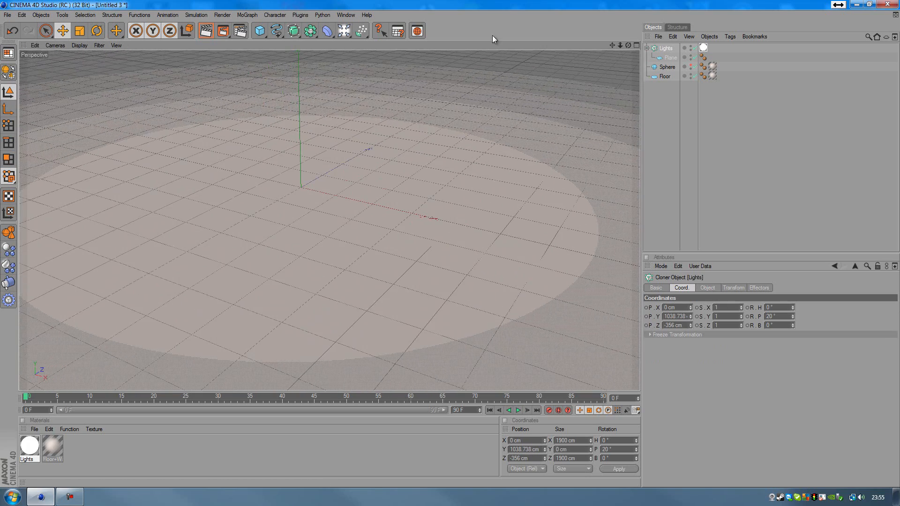
{"action": "left_click", "coordinate": [240, 15]}
{"action": "left_click", "coordinate": [284, 119]}
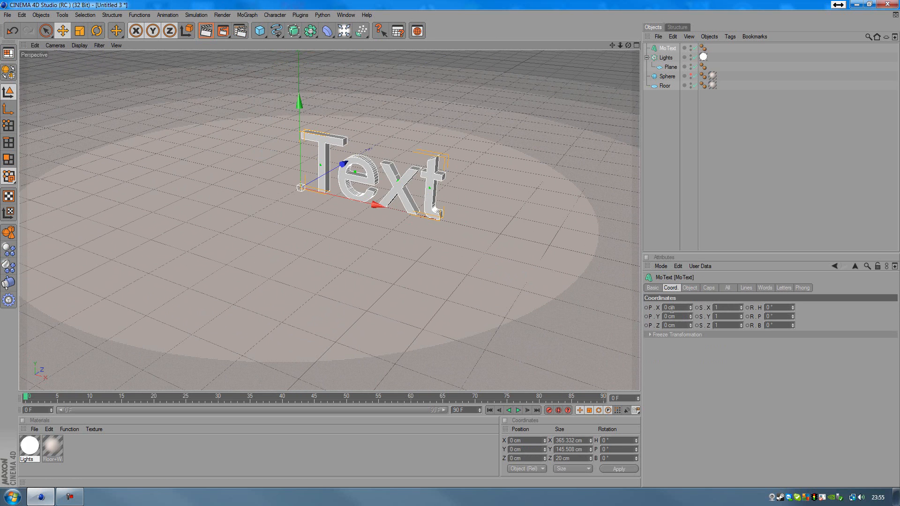
{"action": "left_click", "coordinate": [691, 290]}
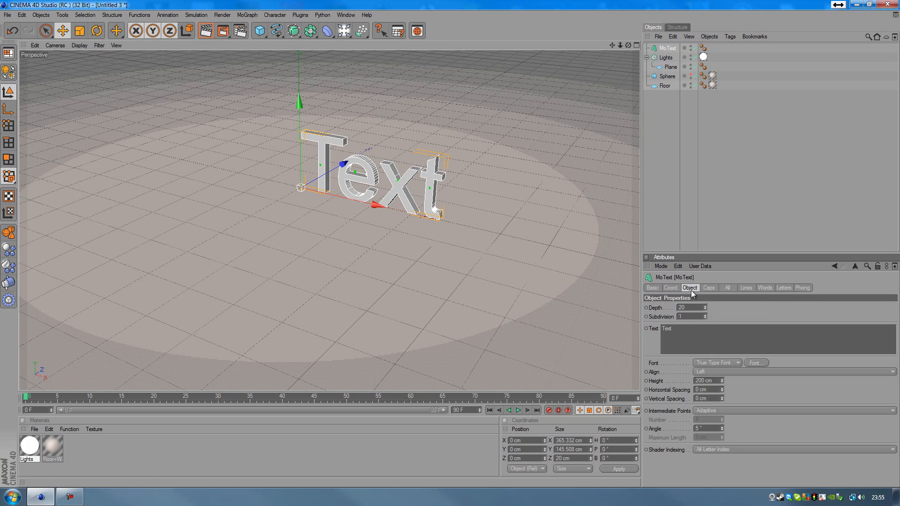
{"action": "left_click_drag", "start_coordinate": [673, 330], "coordinate": [300, 291]}
{"action": "type", "text": "HeDgEhOgZ13"}
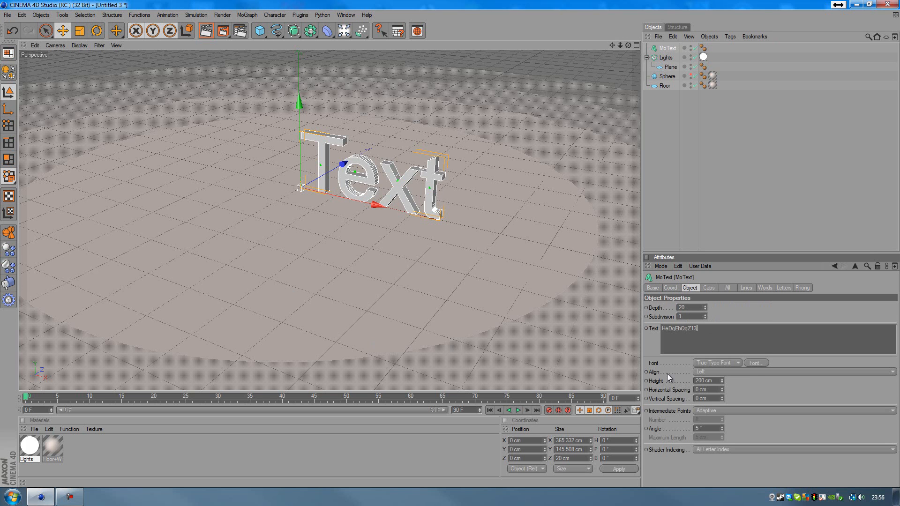
Change the MoText font to Bebas in Normal style at size 72
{"action": "left_click", "coordinate": [755, 362]}
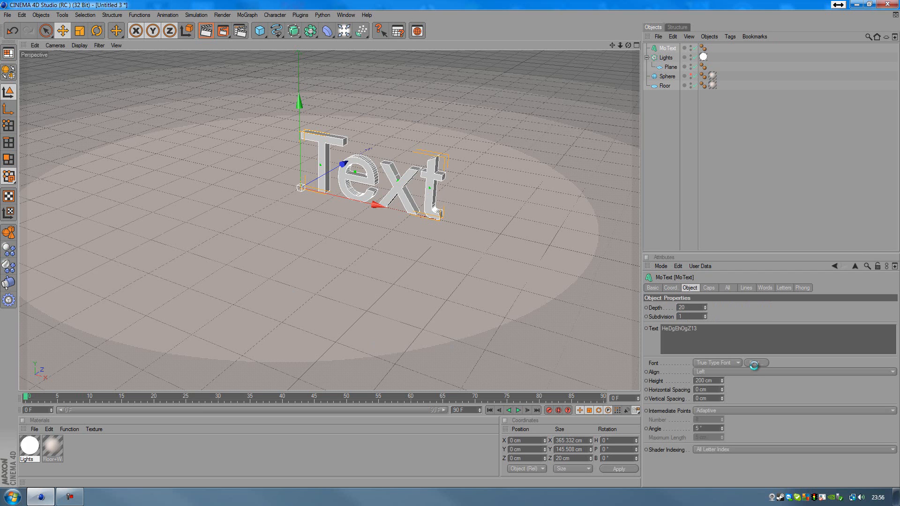
{"action": "type", "text": "Bebas"}
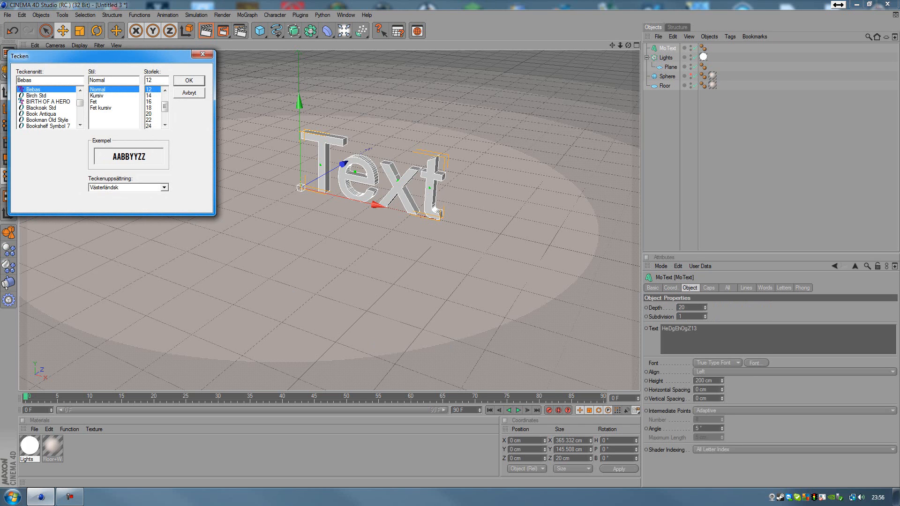
{"action": "left_click", "coordinate": [153, 126]}
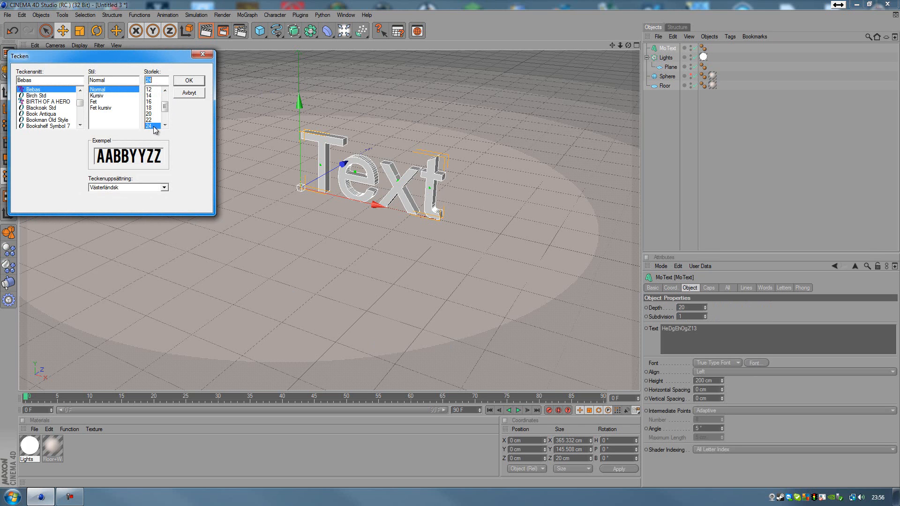
{"action": "mouse_move", "coordinate": [159, 124]}
{"action": "left_mouse_down"}
{"action": "mouse_move", "coordinate": [151, 101]}
{"action": "mouse_move", "coordinate": [152, 125]}
{"action": "left_mouse_up"}
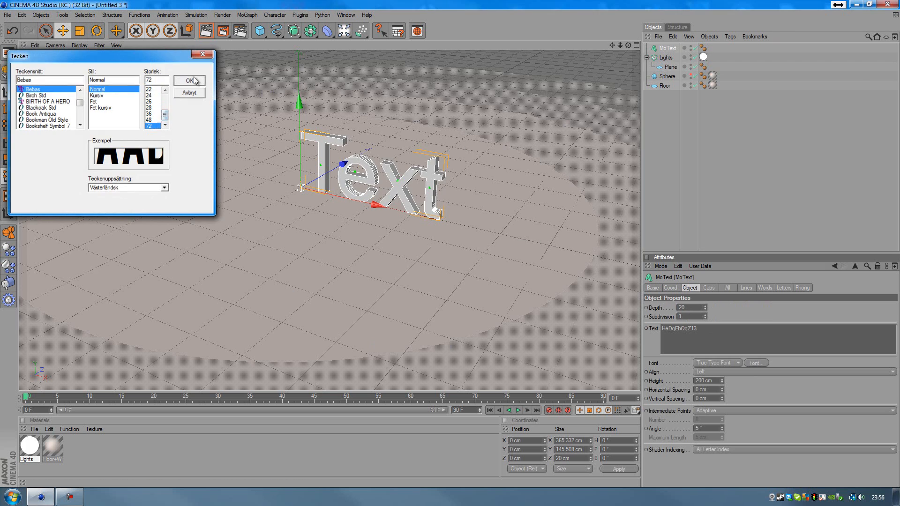
{"action": "left_click", "coordinate": [189, 81]}
Shift the MoText along X to about -537 cm and set its text height to 250 cm
{"action": "left_click_drag", "start_coordinate": [375, 212], "coordinate": [451, 245]}
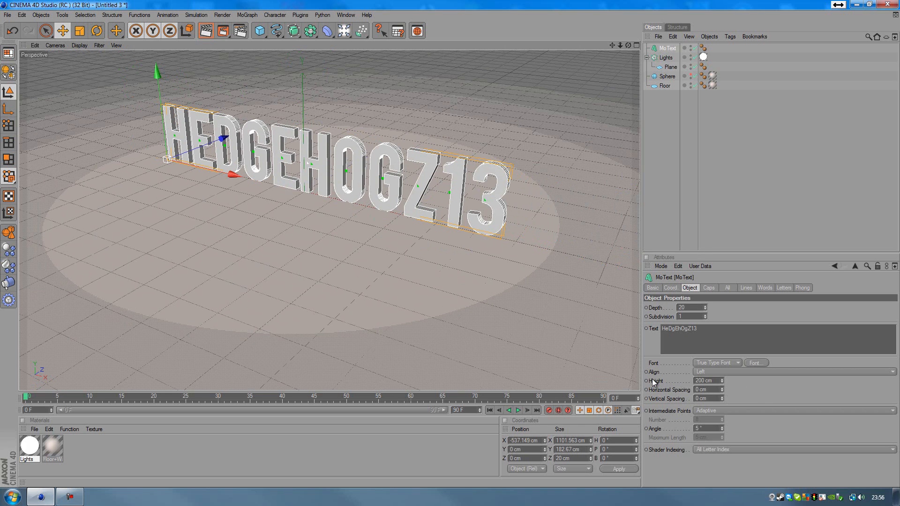
{"action": "left_click", "coordinate": [717, 380]}
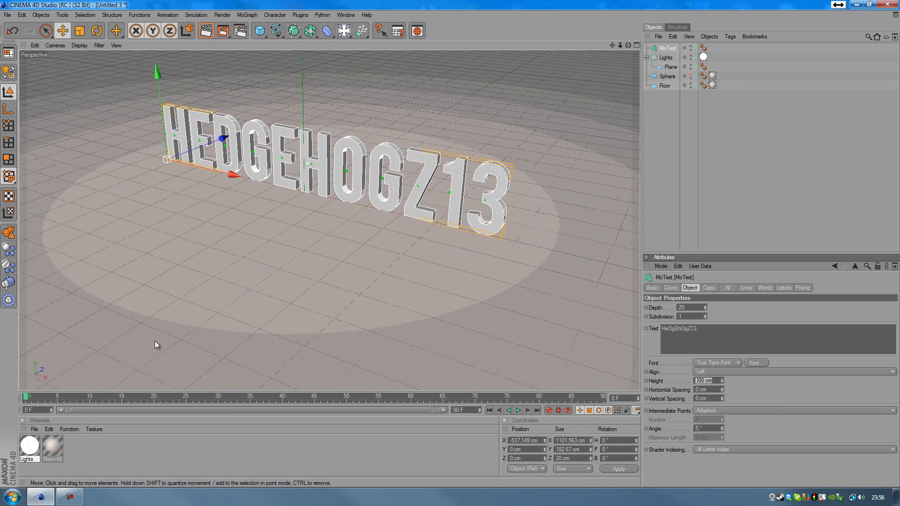
{"action": "type", "text": "250"}
{"action": "key", "text": "Return"}
Move the Lights cloner farther up and back to about Y 1229 cm and Z -549 cm
{"action": "scroll", "coordinate": [450, 170], "scroll_direction": "down", "scroll_amount": 3}
{"action": "scroll", "coordinate": [470, 142], "scroll_direction": "up", "scroll_amount": 2}
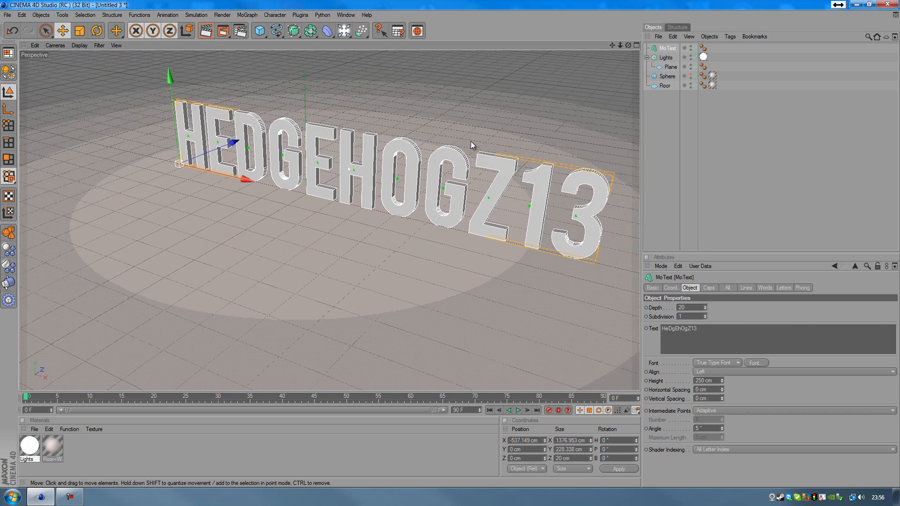
{"action": "scroll", "coordinate": [609, 57], "scroll_direction": "down", "scroll_amount": 2}
{"action": "left_click_drag", "start_coordinate": [627, 43], "coordinate": [450, 245]}
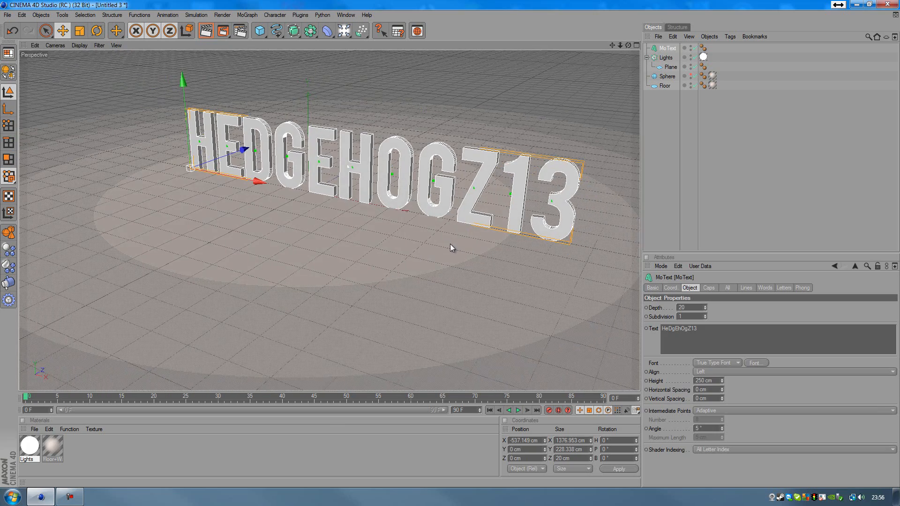
{"action": "left_click", "coordinate": [665, 58]}
{"action": "scroll", "coordinate": [520, 112], "scroll_direction": "down", "scroll_amount": 5}
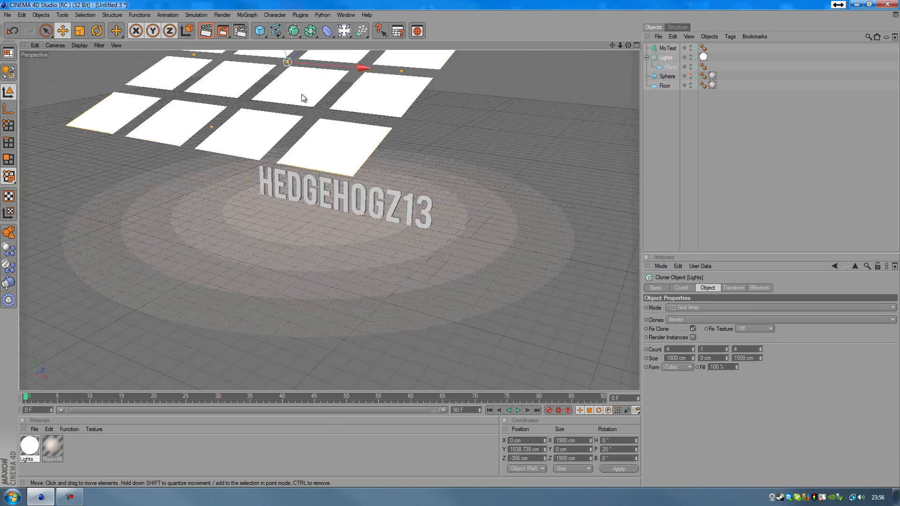
{"action": "left_click_drag", "start_coordinate": [297, 88], "coordinate": [303, 71]}
Set both the start and end caps of the MoText to Fillet Cap
{"action": "scroll", "coordinate": [449, 245], "scroll_direction": "up", "scroll_amount": 6}
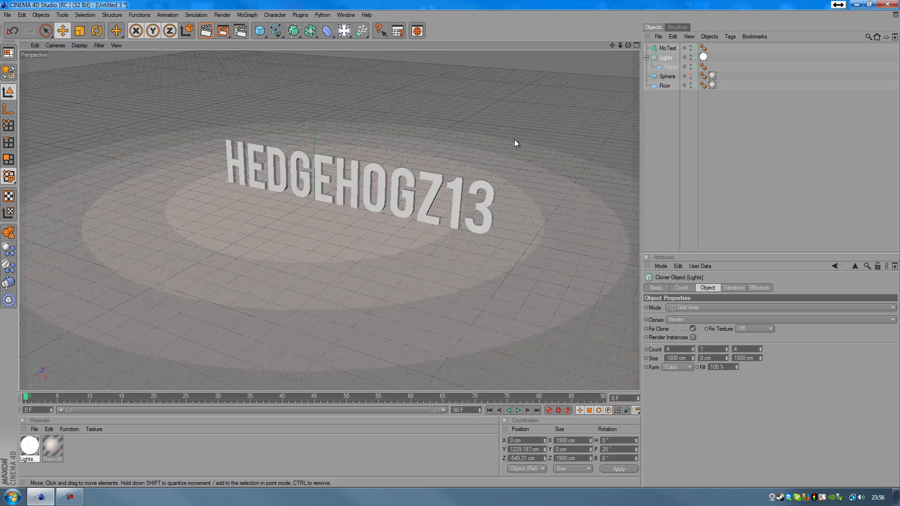
{"action": "scroll", "coordinate": [448, 244], "scroll_direction": "up", "scroll_amount": 3}
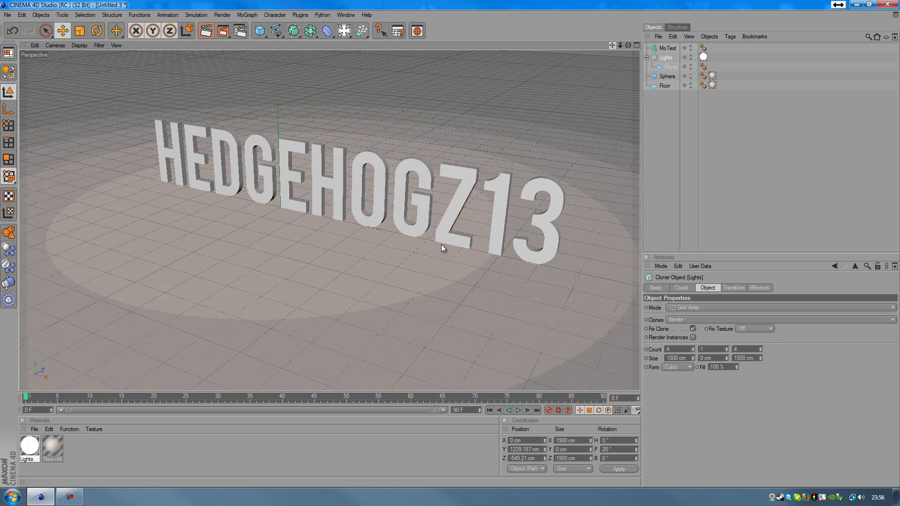
{"action": "left_click", "coordinate": [667, 48]}
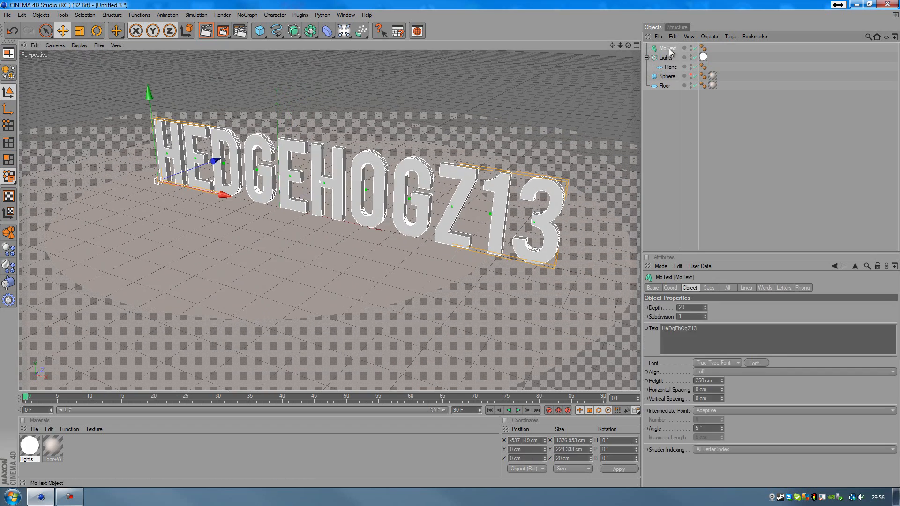
{"action": "left_click", "coordinate": [716, 288]}
{"action": "left_click", "coordinate": [715, 308]}
{"action": "left_click", "coordinate": [710, 344]}
{"action": "left_click", "coordinate": [710, 334]}
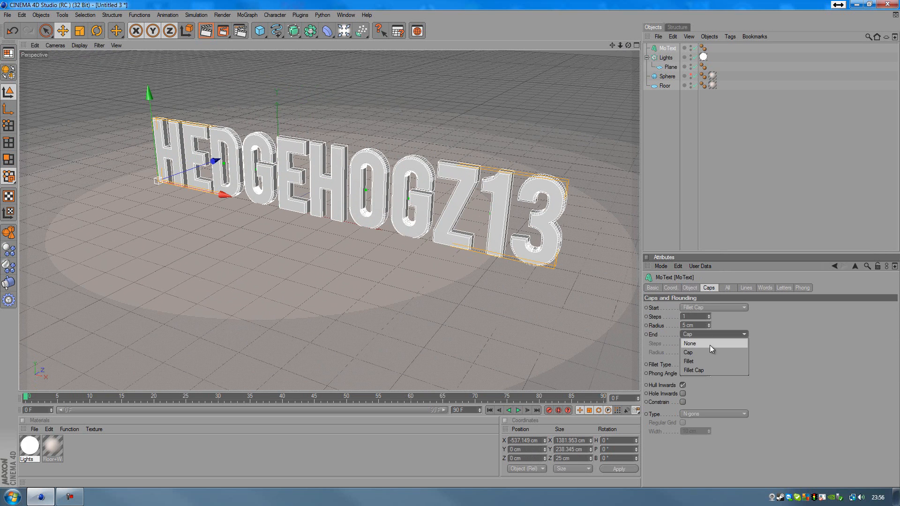
{"action": "left_click", "coordinate": [708, 370]}
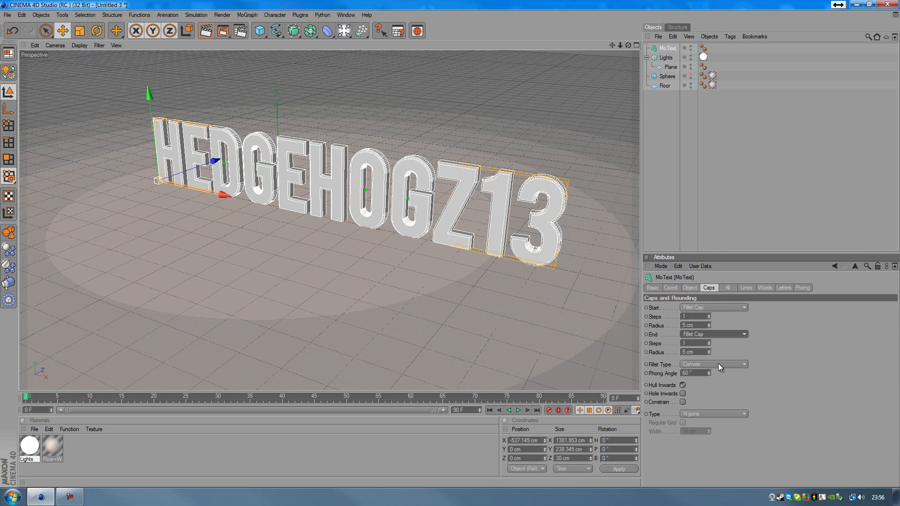
Set the start and end fillet steps of the MoText caps to 10 each
{"action": "left_click", "coordinate": [683, 317]}
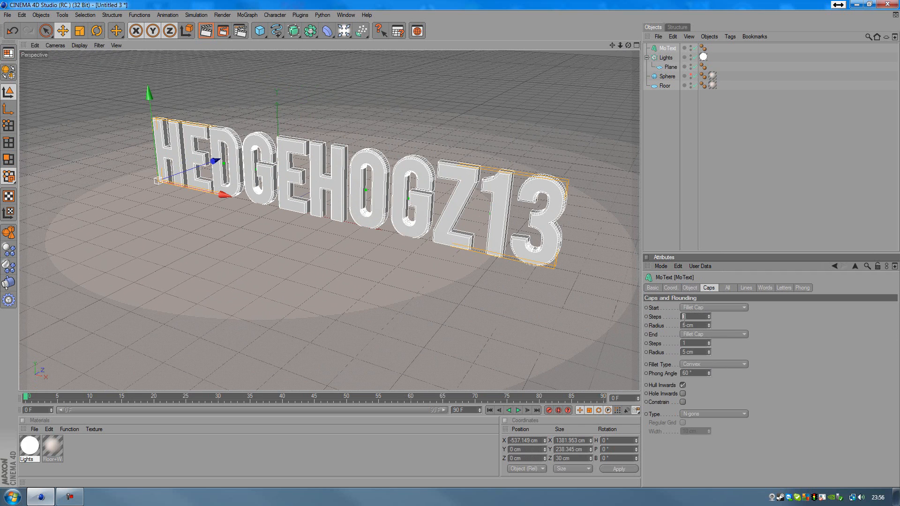
{"action": "type", "text": "10"}
{"action": "left_click_drag", "start_coordinate": [690, 344], "coordinate": [642, 347]}
{"action": "type", "text": "1"}
{"action": "left_click", "coordinate": [485, 94]}
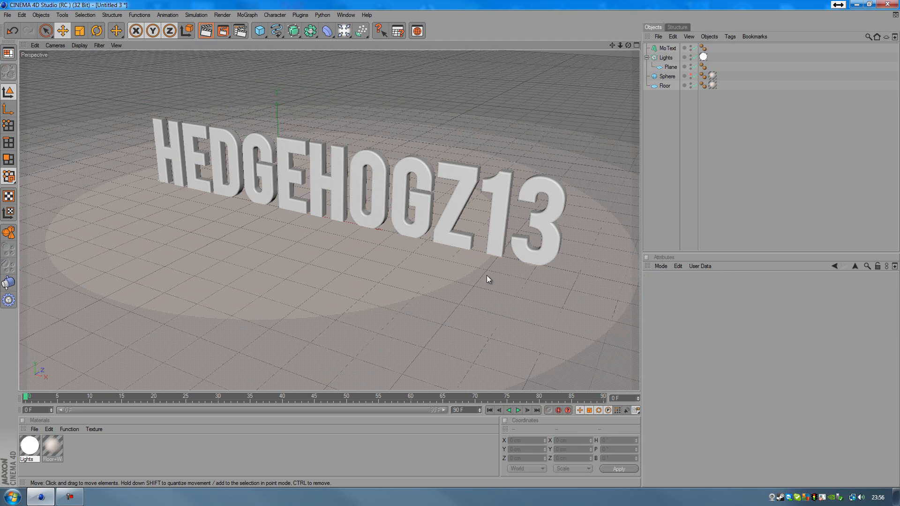
{"action": "left_click", "coordinate": [354, 180]}
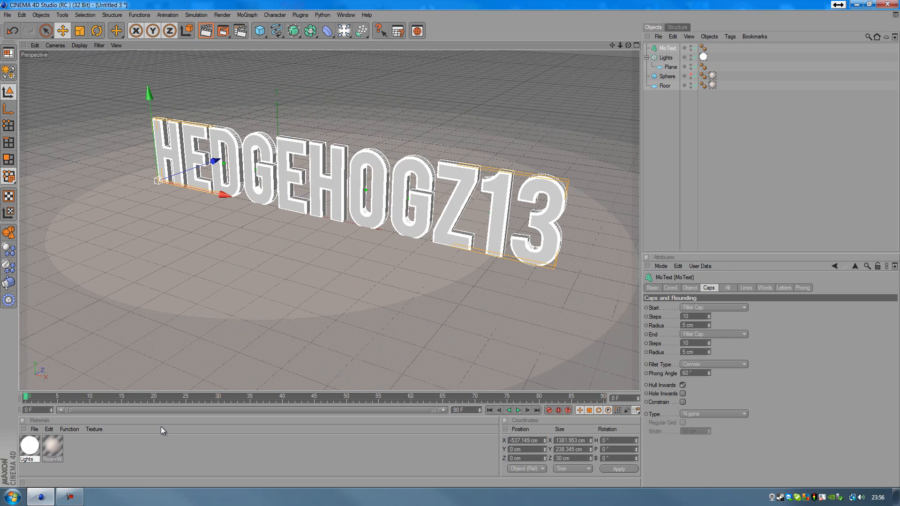
Create a new material named Text and disable its specular channel
{"action": "double_click", "coordinate": [90, 446]}
{"action": "double_click", "coordinate": [28, 448]}
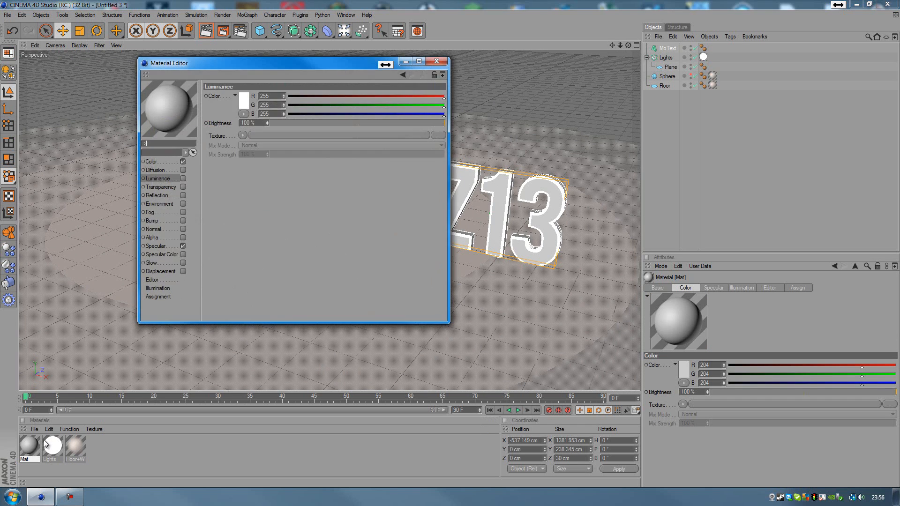
{"action": "type", "text": "Text"}
{"action": "left_click", "coordinate": [182, 246]}
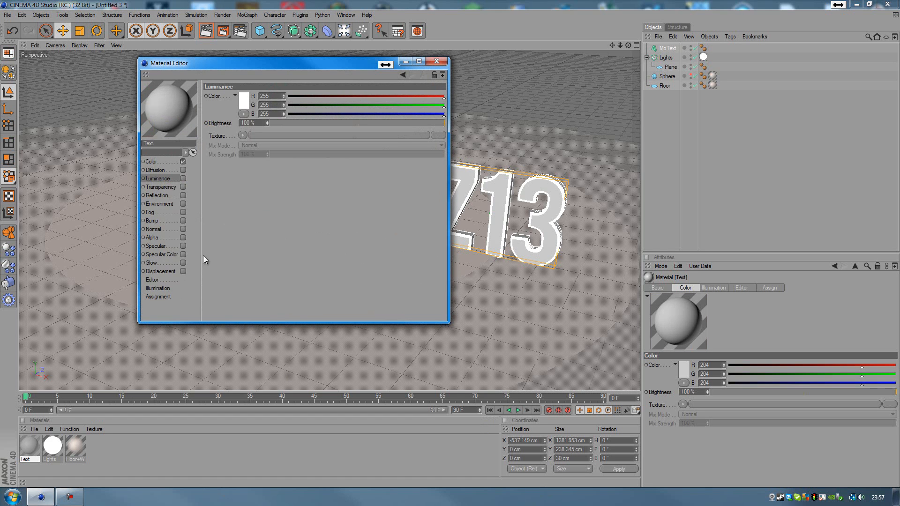
Enable reflection on the Text material and set the reflection brightness to 50%
{"action": "left_click", "coordinate": [183, 195]}
{"action": "left_click", "coordinate": [261, 122]}
{"action": "type", "text": "0"}
{"action": "key", "text": "Return"}
{"action": "type", "text": "50"}
{"action": "key", "text": "Return"}
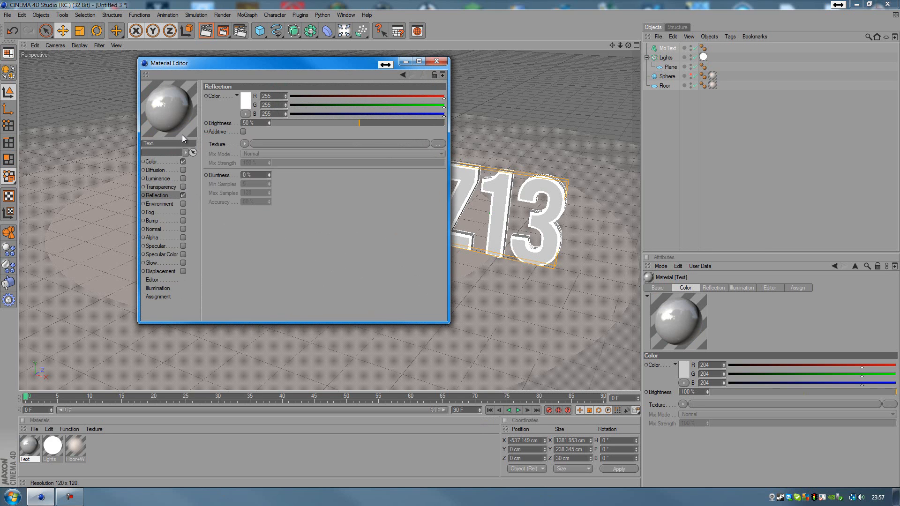
Set the Text material's color to light blue with R 0, G 190 and B 255
{"action": "left_click", "coordinate": [151, 162]}
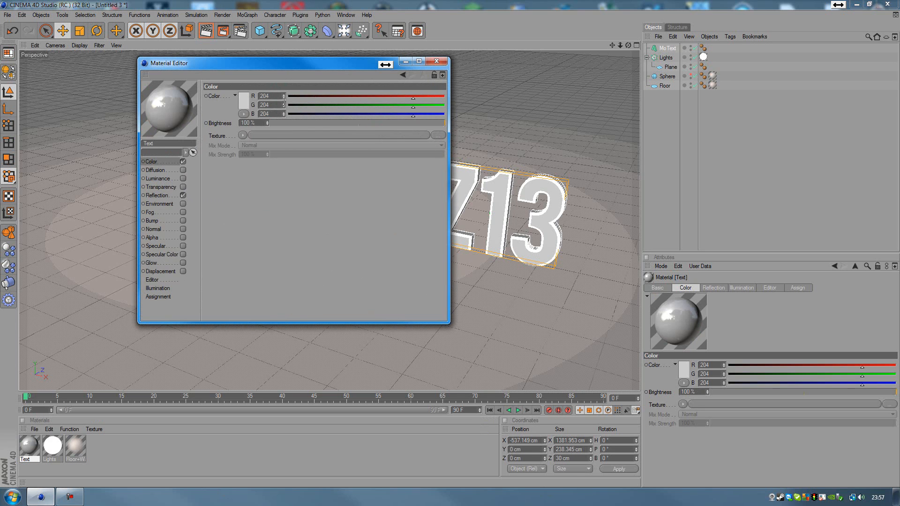
{"action": "left_click_drag", "start_coordinate": [414, 98], "coordinate": [210, 109]}
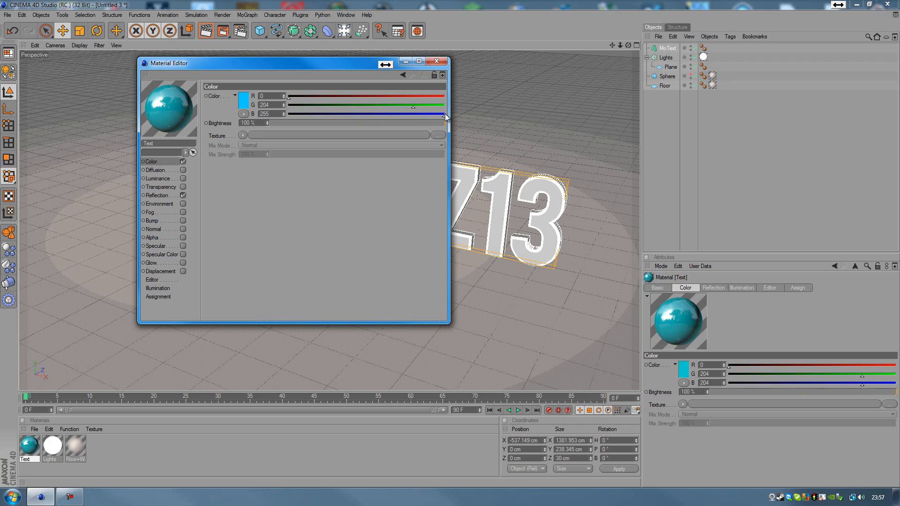
{"action": "left_click", "coordinate": [385, 105]}
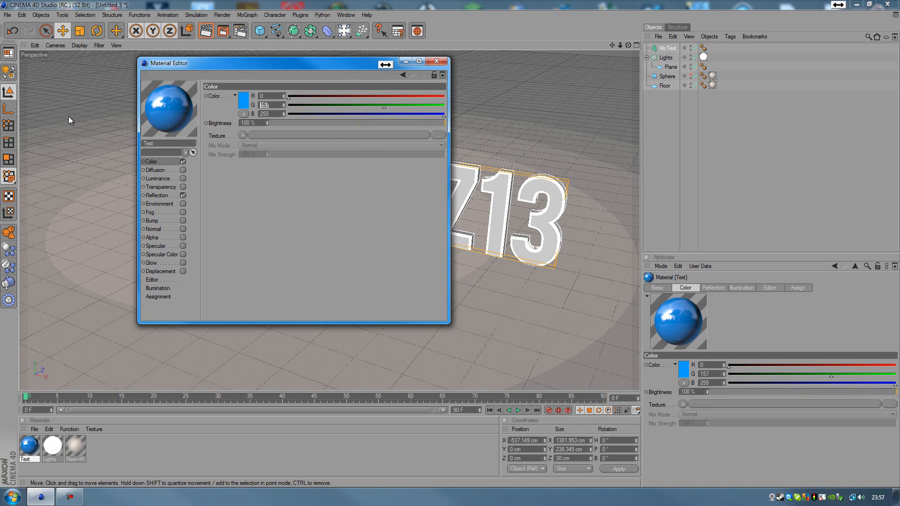
{"action": "type", "text": "190"}
{"action": "key", "text": "Return"}
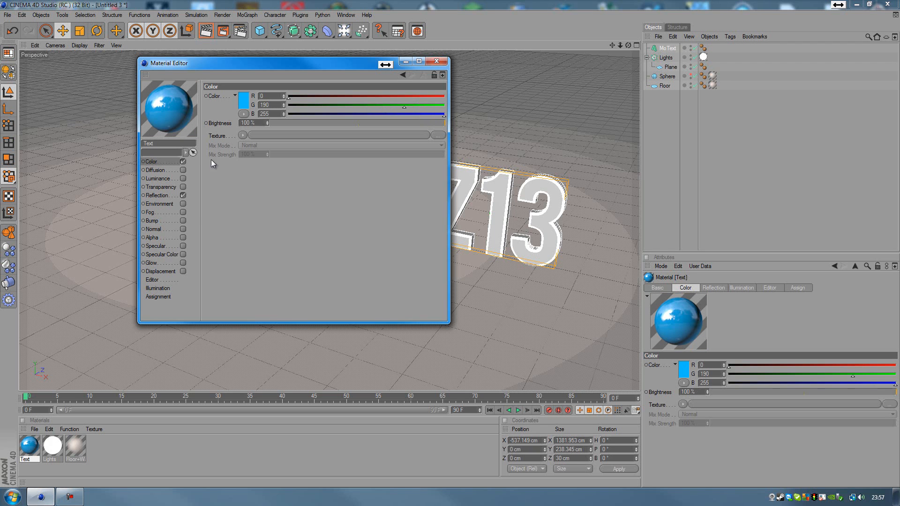
{"action": "left_click", "coordinate": [437, 61]}
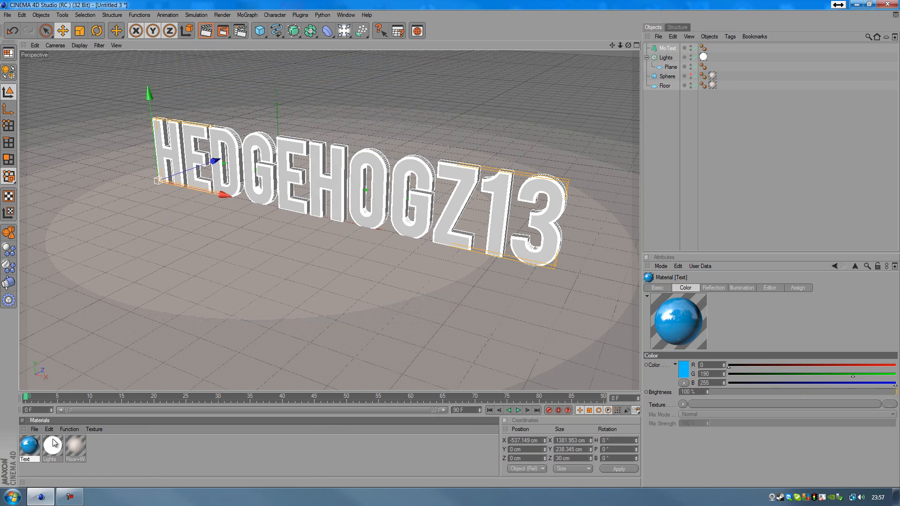
Apply the Text material to the MoText object and render the perspective view
{"action": "left_click_drag", "start_coordinate": [381, 161], "coordinate": [379, 163]}
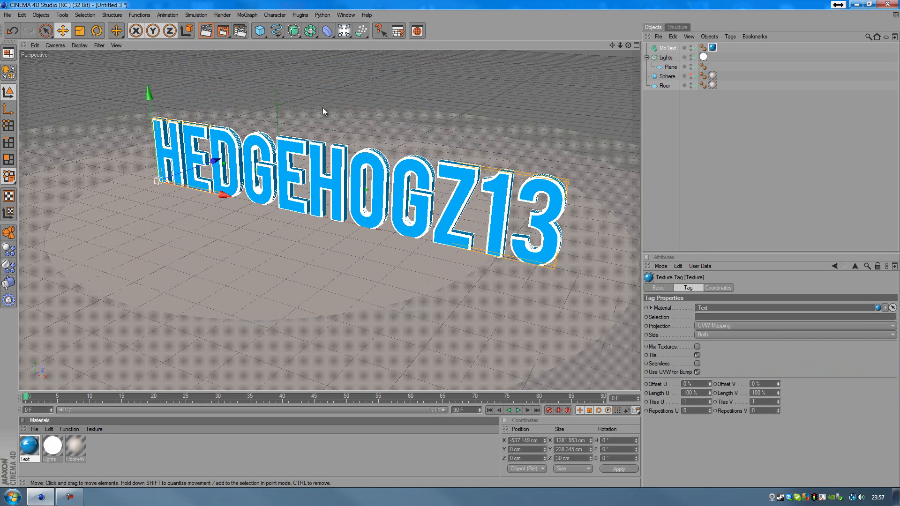
{"action": "left_click_drag", "start_coordinate": [612, 45], "coordinate": [609, 55]}
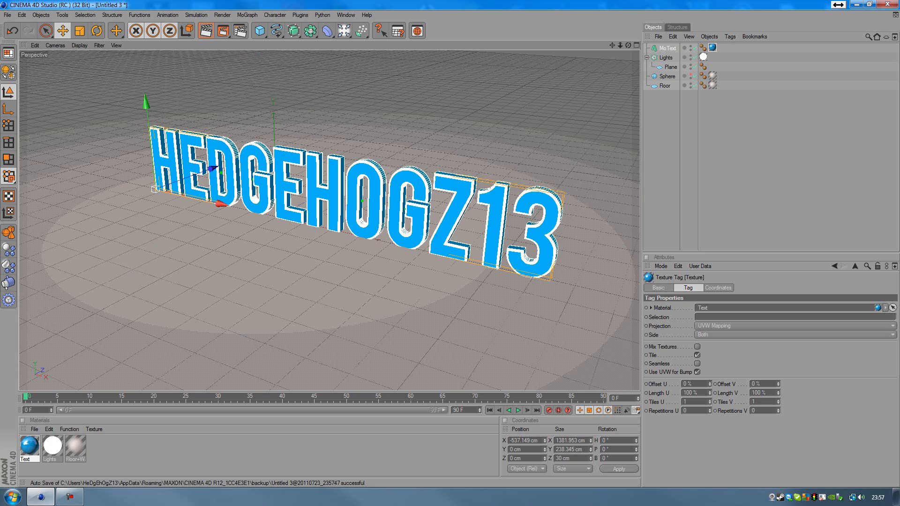
{"action": "key", "text": "ctrl+r"}
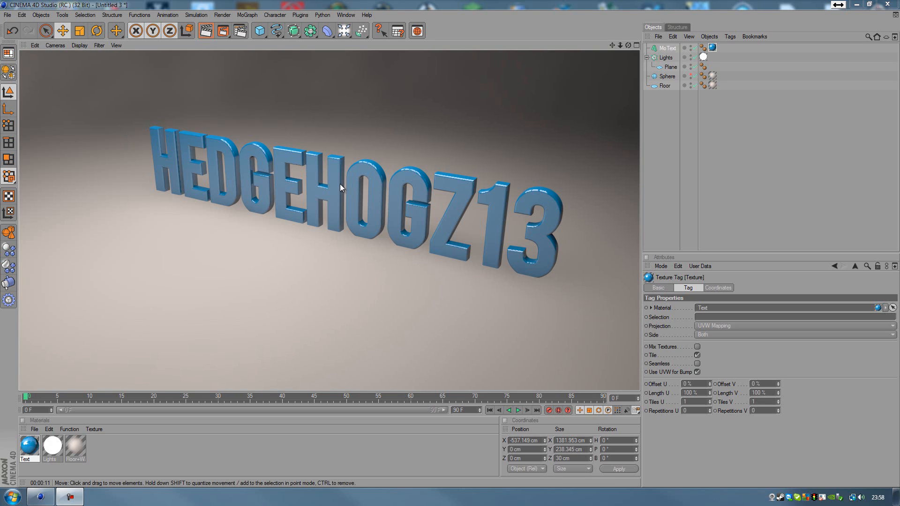
Reduce the Text material's reflection brightness to 20%
{"action": "double_click", "coordinate": [29, 447]}
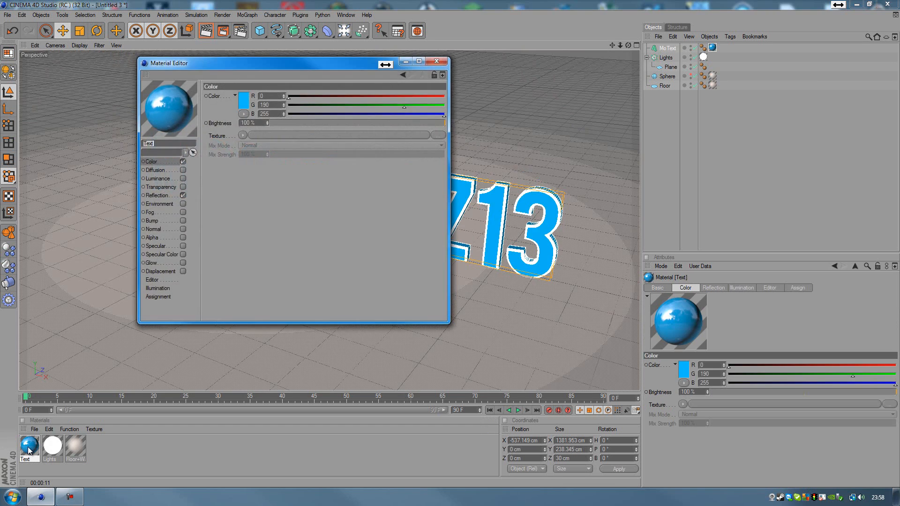
{"action": "left_click", "coordinate": [160, 195]}
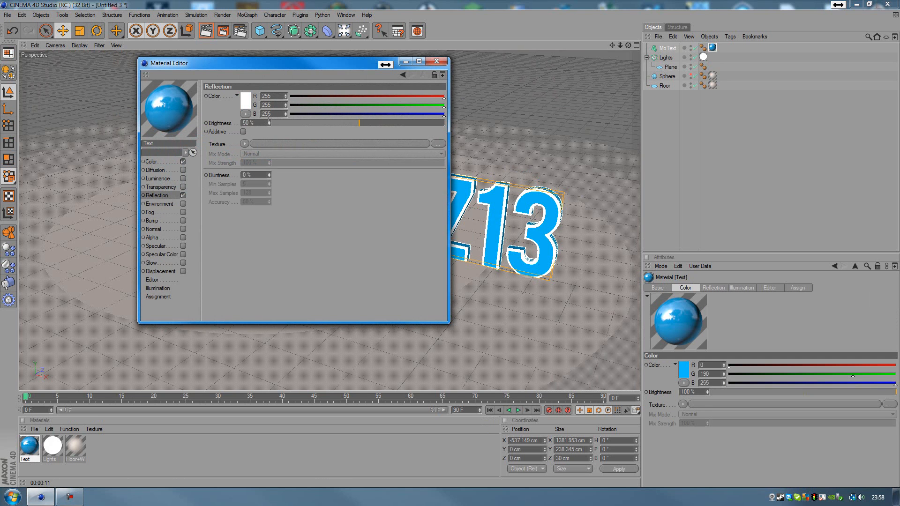
{"action": "left_click_drag", "start_coordinate": [256, 122], "coordinate": [83, 123]}
{"action": "type", "text": "15"}
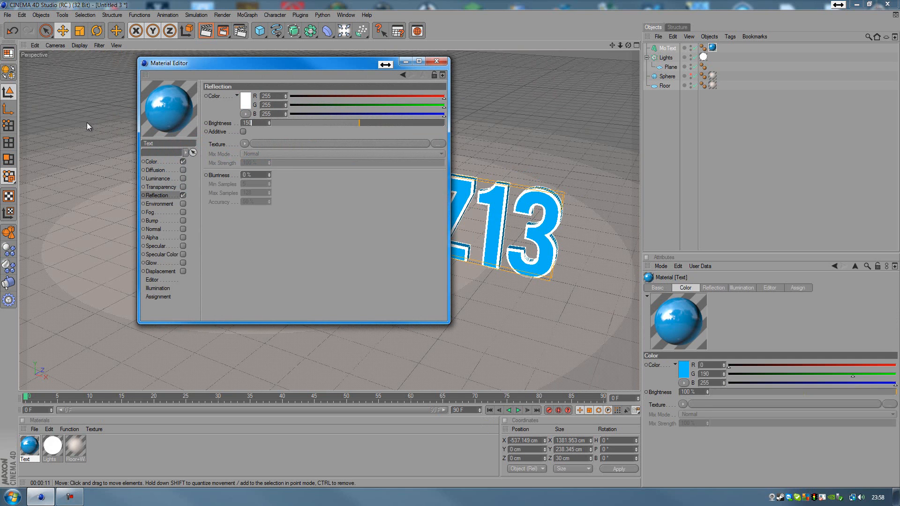
{"action": "key", "text": "Return"}
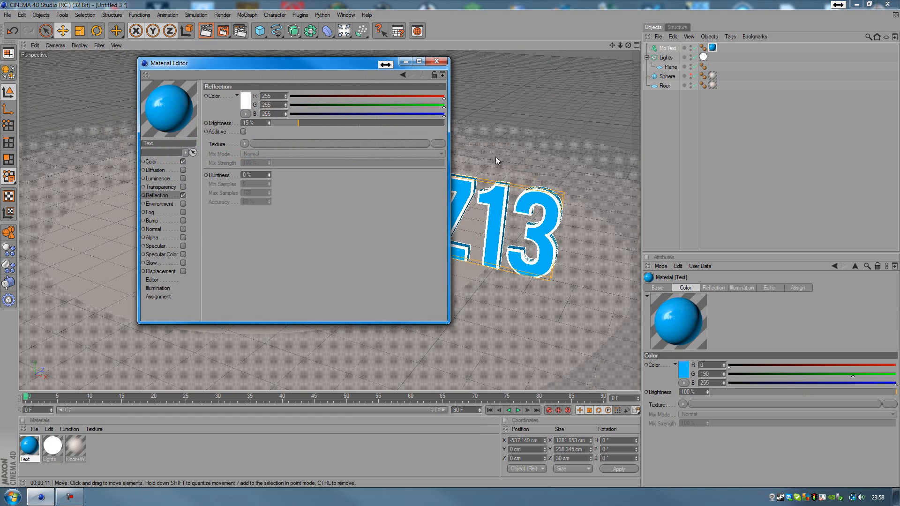
{"action": "left_click_drag", "start_coordinate": [257, 122], "coordinate": [181, 118]}
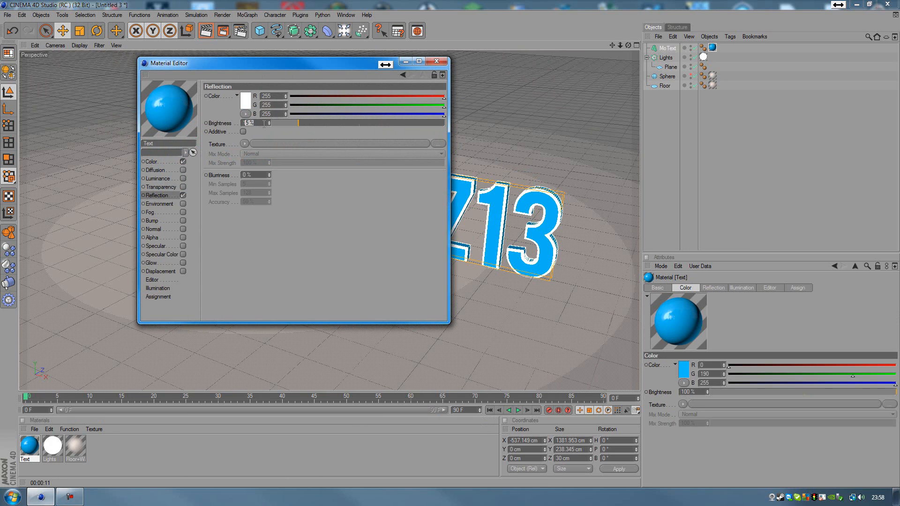
{"action": "type", "text": "30"}
{"action": "key", "text": "Return"}
{"action": "left_click", "coordinate": [436, 62]}
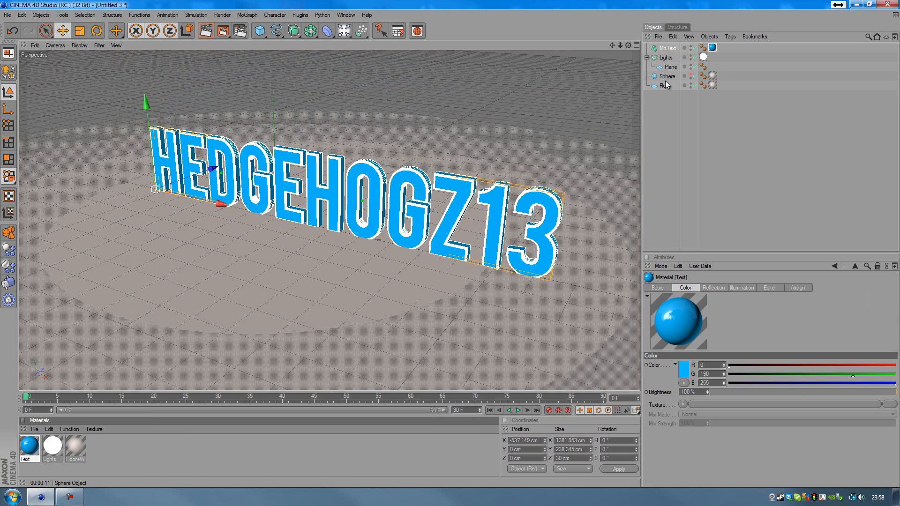
Set the extrusion depth of the MoText object to 100
{"action": "left_click", "coordinate": [664, 48]}
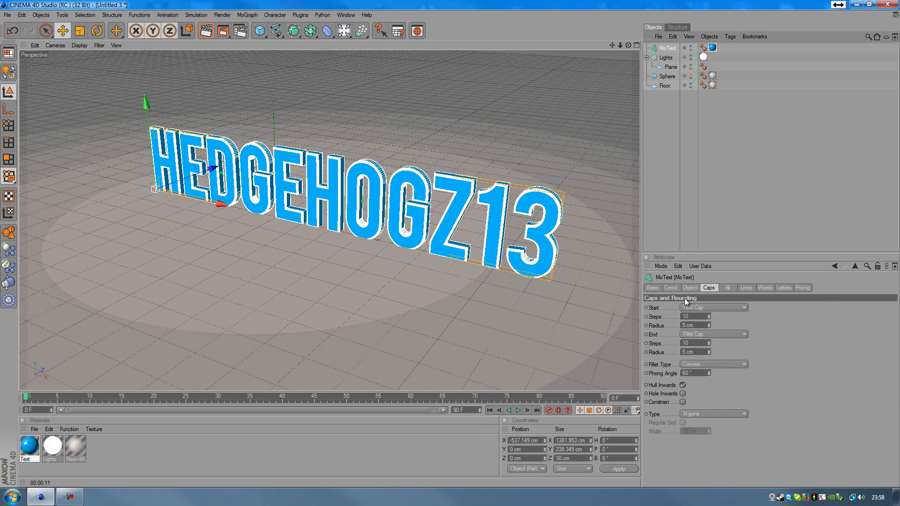
{"action": "left_click", "coordinate": [691, 288]}
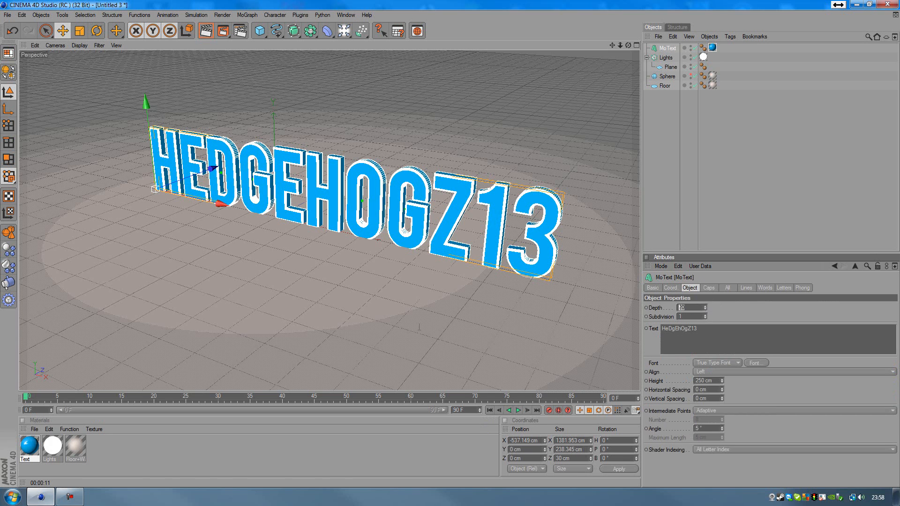
{"action": "key", "text": "BackSpace"}
{"action": "key", "text": "BackSpace"}
{"action": "type", "text": "100"}
{"action": "key", "text": "Return"}
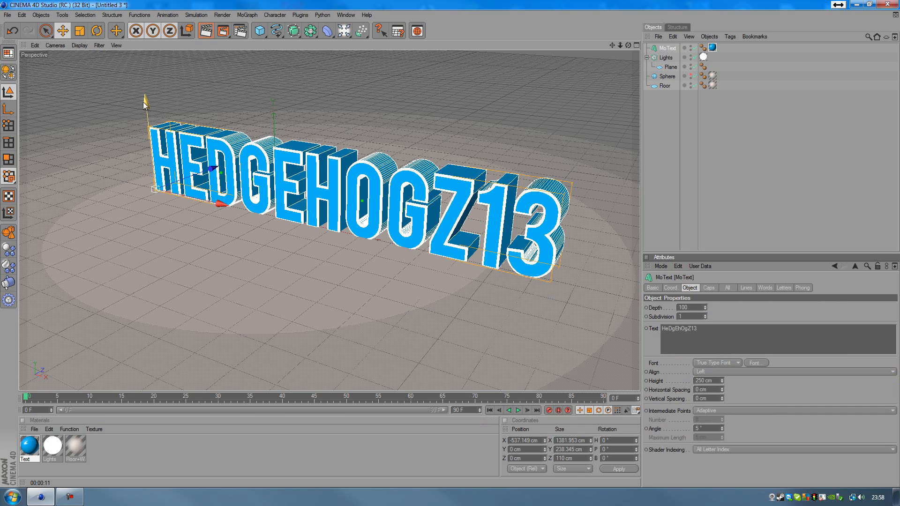
Raise the MoText to a Y position of about 7.84 cm and render the perspective view
{"action": "left_click_drag", "start_coordinate": [144, 103], "coordinate": [144, 99]}
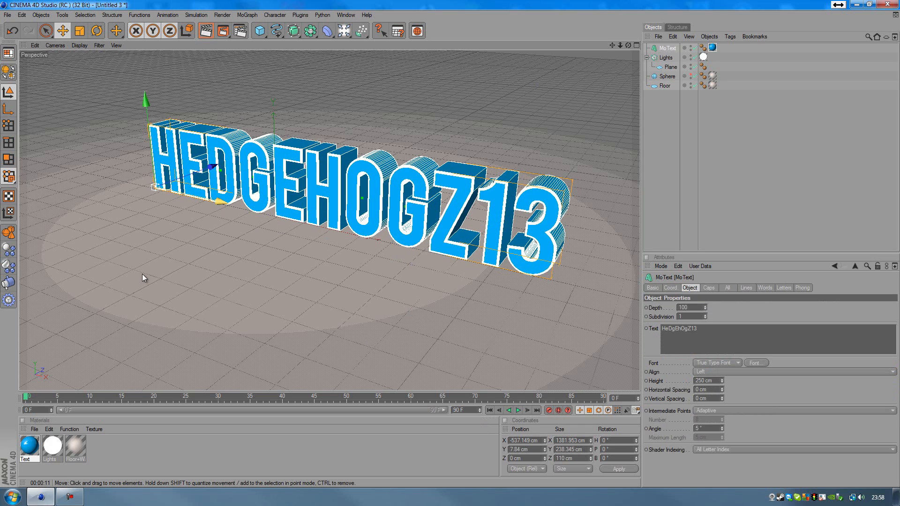
{"action": "left_click", "coordinate": [210, 37]}
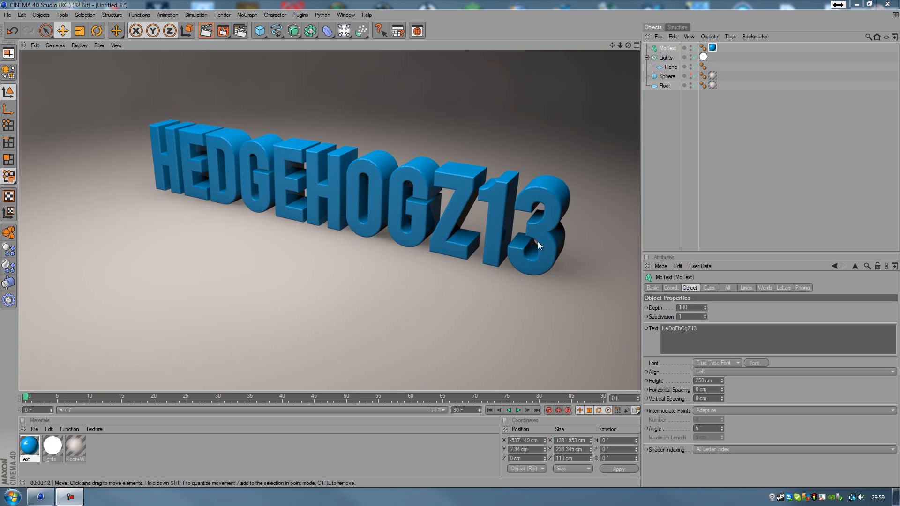
Deselect the MoText and frame the lettering from a lower, more frontal angle
{"action": "left_click_drag", "start_coordinate": [628, 46], "coordinate": [450, 244]}
{"action": "left_click_drag", "start_coordinate": [612, 45], "coordinate": [450, 246]}
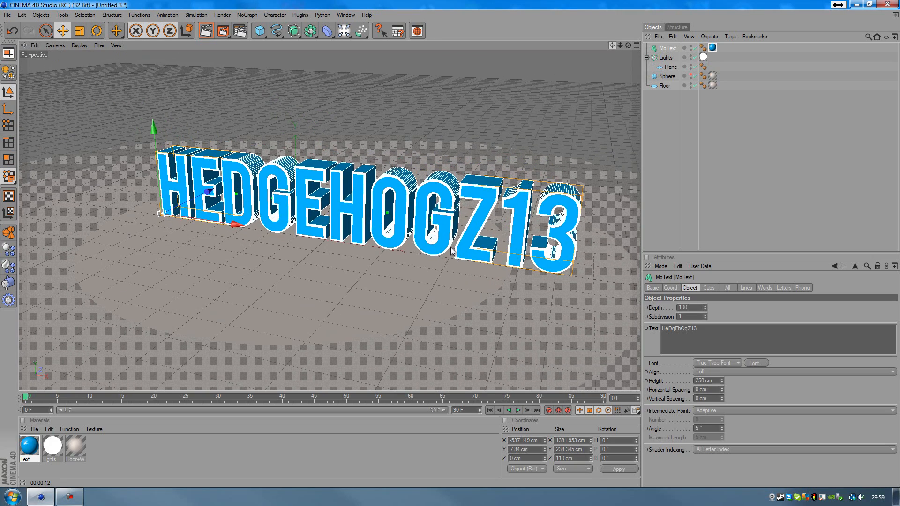
{"action": "left_click", "coordinate": [563, 59]}
{"action": "left_click_drag", "start_coordinate": [627, 46], "coordinate": [450, 244]}
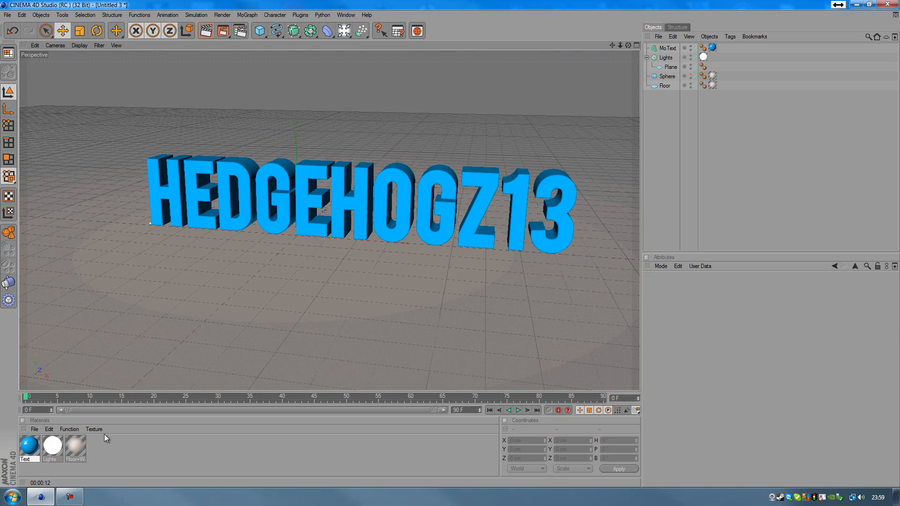
Recolor the Text material to red with R 170, G 0 and B 0
{"action": "double_click", "coordinate": [29, 447]}
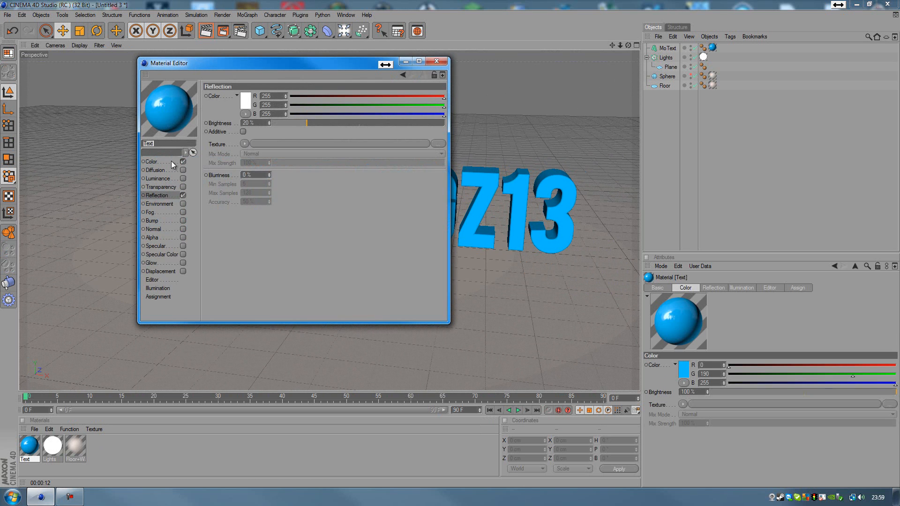
{"action": "left_click", "coordinate": [162, 161]}
{"action": "left_click", "coordinate": [289, 114]}
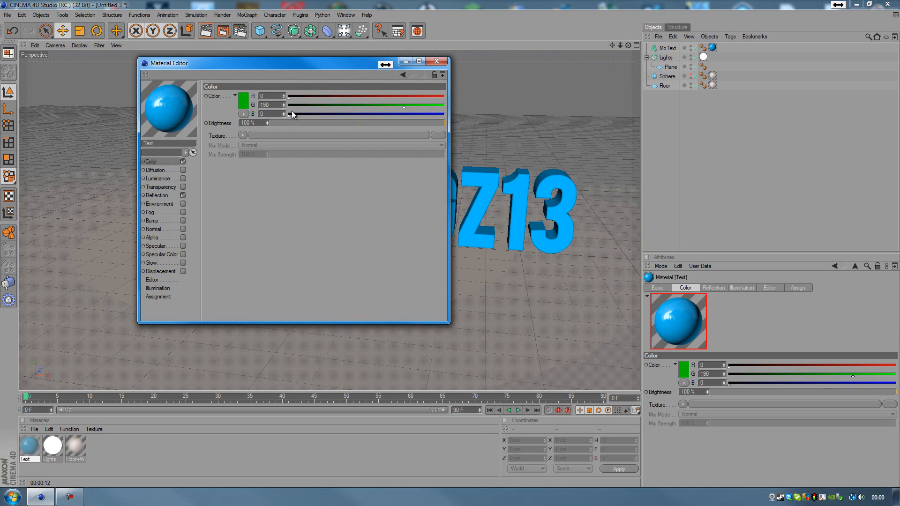
{"action": "left_click", "coordinate": [362, 105]}
{"action": "left_click_drag", "start_coordinate": [288, 96], "coordinate": [415, 96]}
{"action": "left_click_drag", "start_coordinate": [338, 113], "coordinate": [288, 113]}
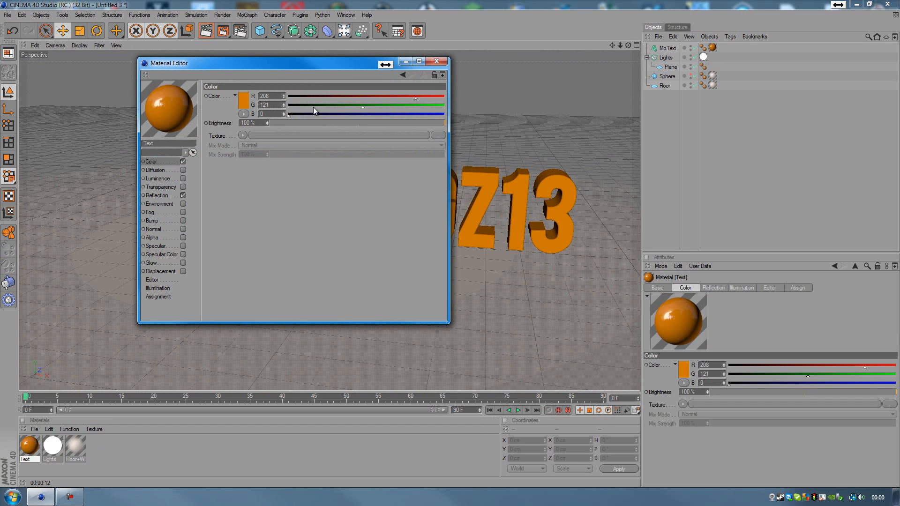
{"action": "left_click", "coordinate": [289, 105]}
{"action": "left_click", "coordinate": [363, 96]}
{"action": "left_click_drag", "start_coordinate": [362, 95], "coordinate": [365, 95]}
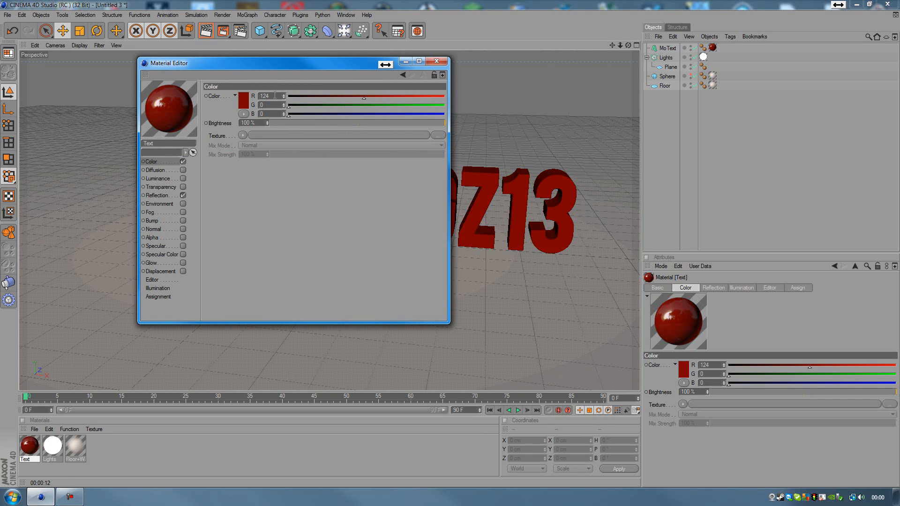
{"action": "type", "text": "170"}
{"action": "key", "text": "Return"}
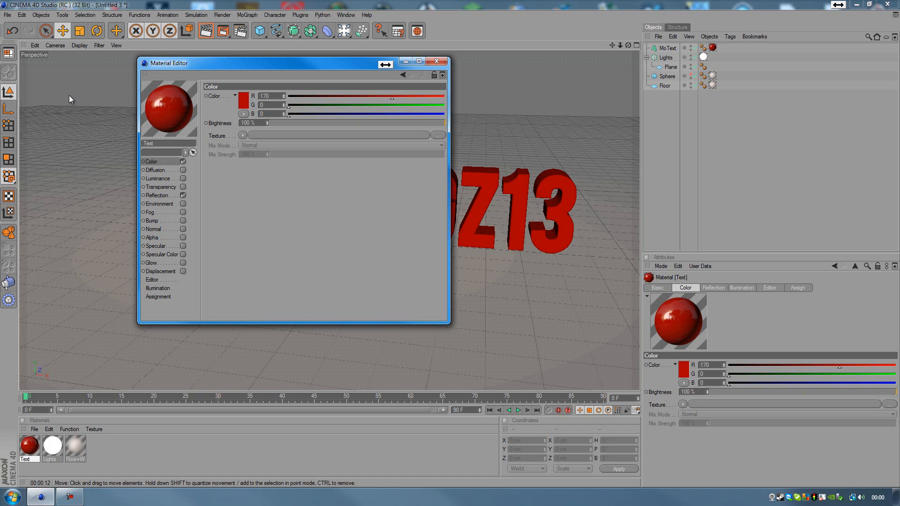
{"action": "left_click", "coordinate": [441, 59]}
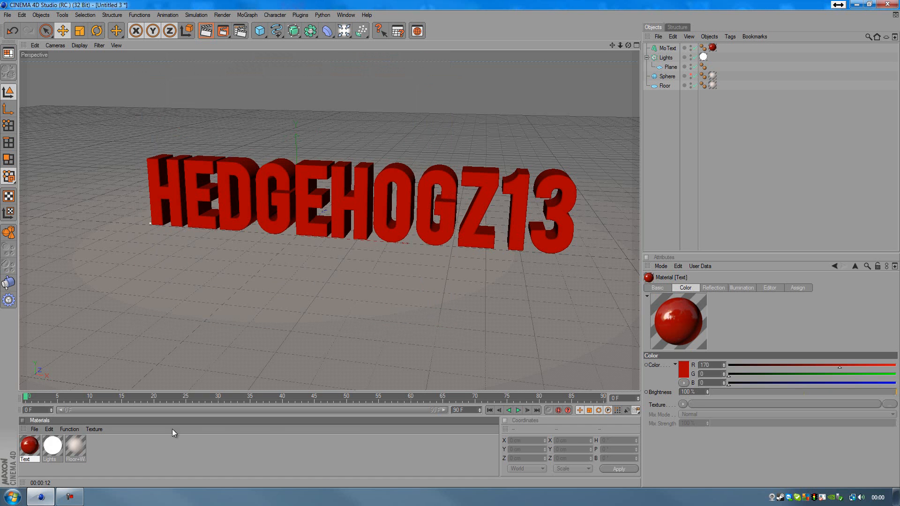
Darken the Text material by setting its red value to 150, and render the perspective view
{"action": "double_click", "coordinate": [28, 453]}
{"action": "double_click", "coordinate": [266, 97]}
{"action": "type", "text": "150"}
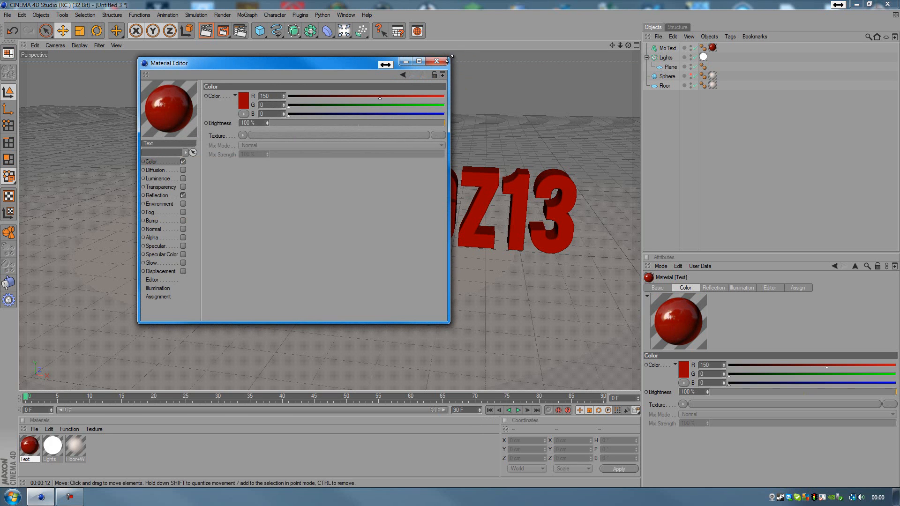
{"action": "left_click", "coordinate": [436, 61]}
{"action": "key", "text": "ctrl+r"}
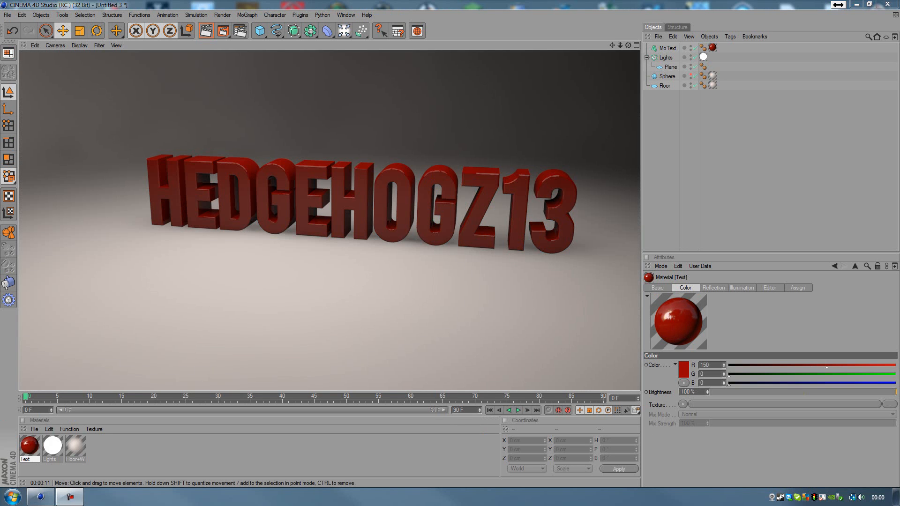